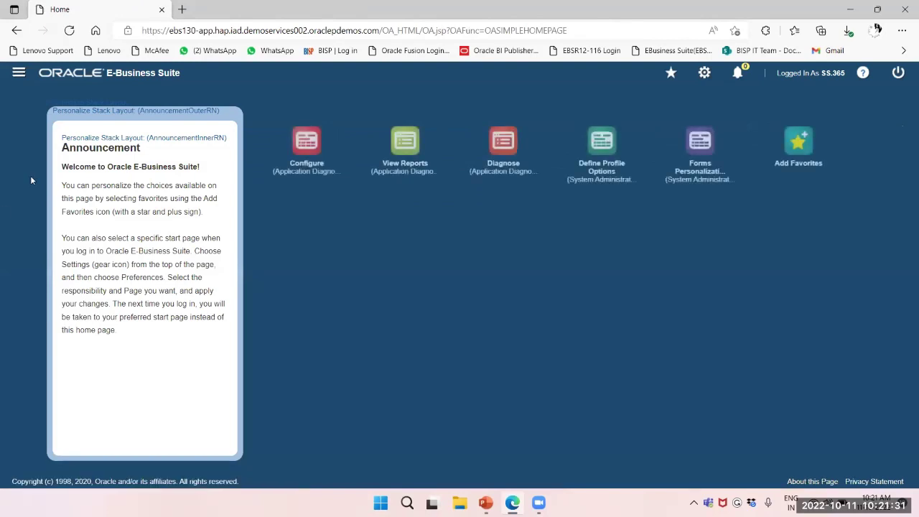
Open the key flexfield segment Values form from the General Ledger Super User responsibility's financial setup.
left_click(19, 73)
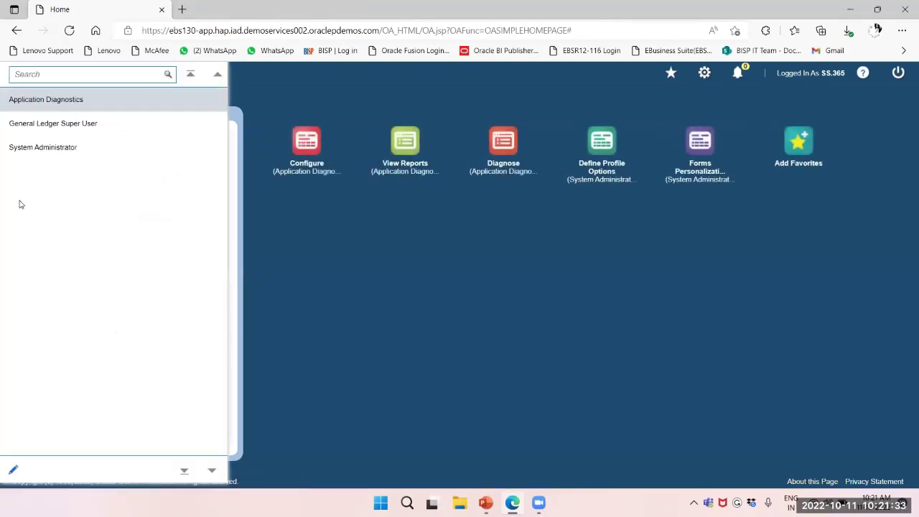
left_click(58, 131)
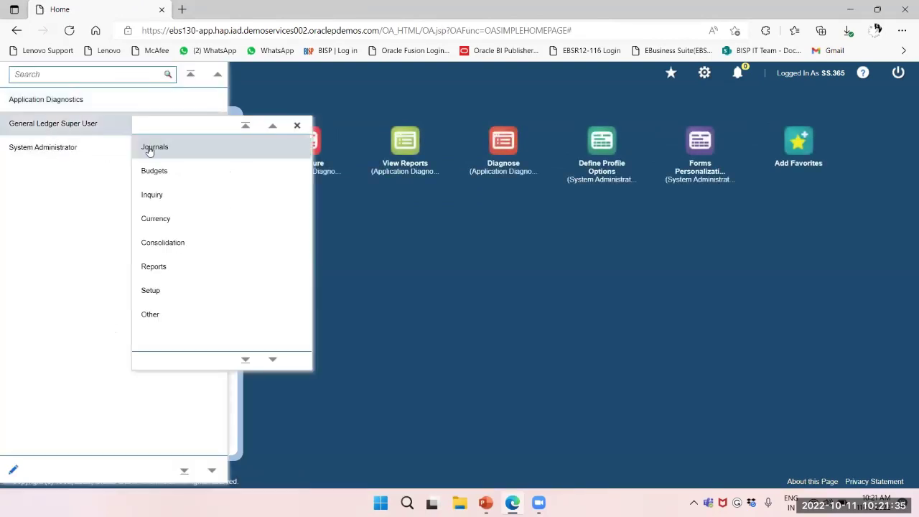
left_click(152, 291)
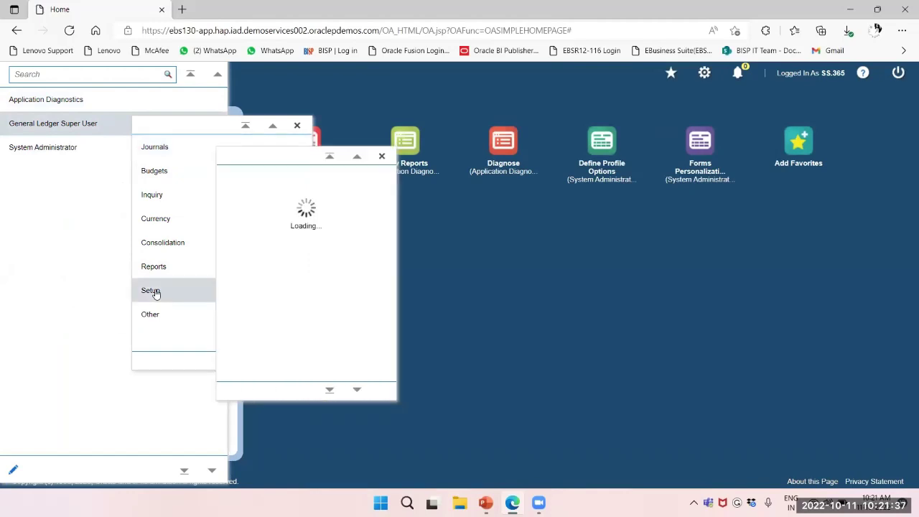
left_click(251, 181)
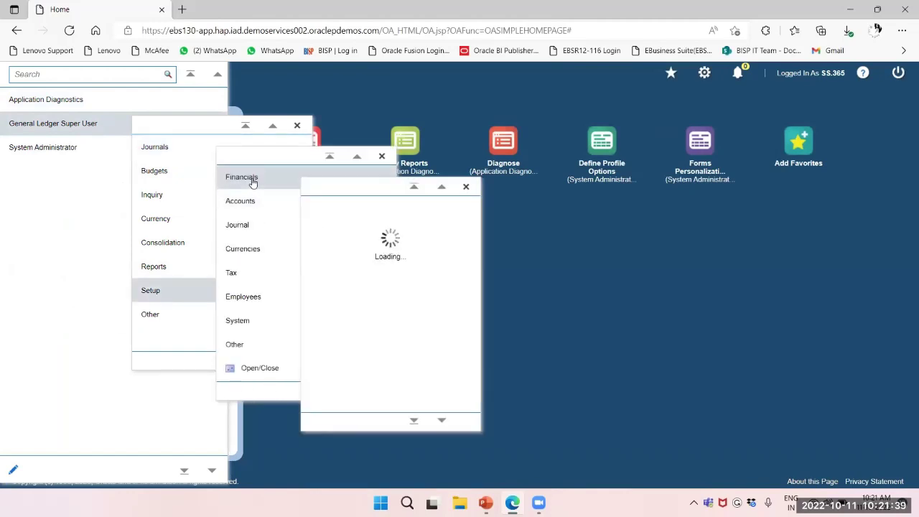
left_click(334, 209)
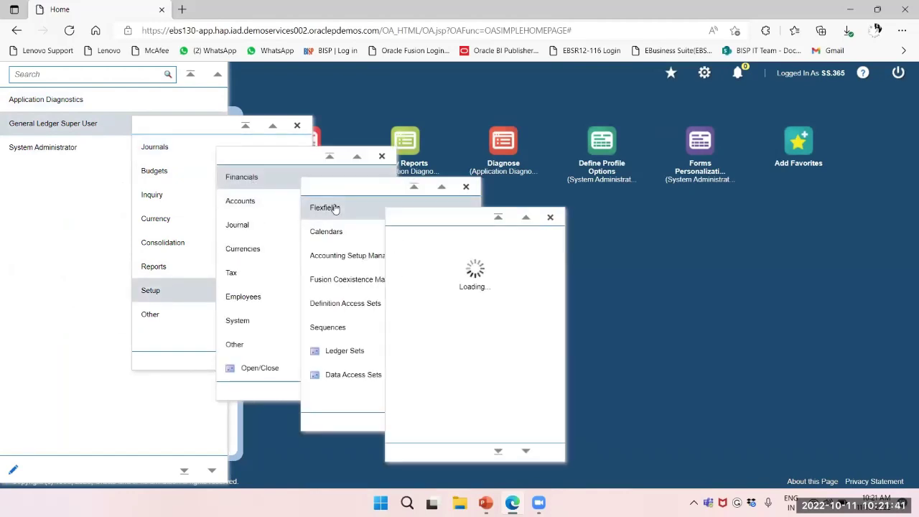
left_click(423, 240)
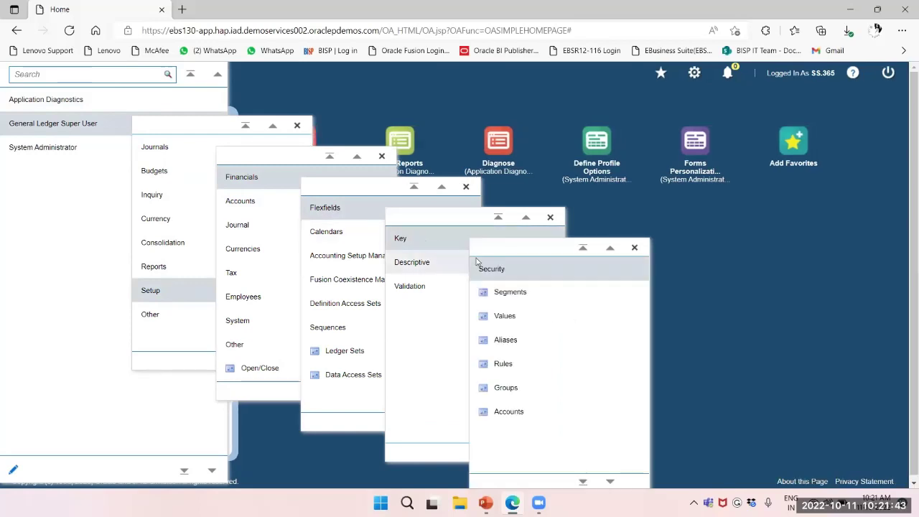
left_click(504, 320)
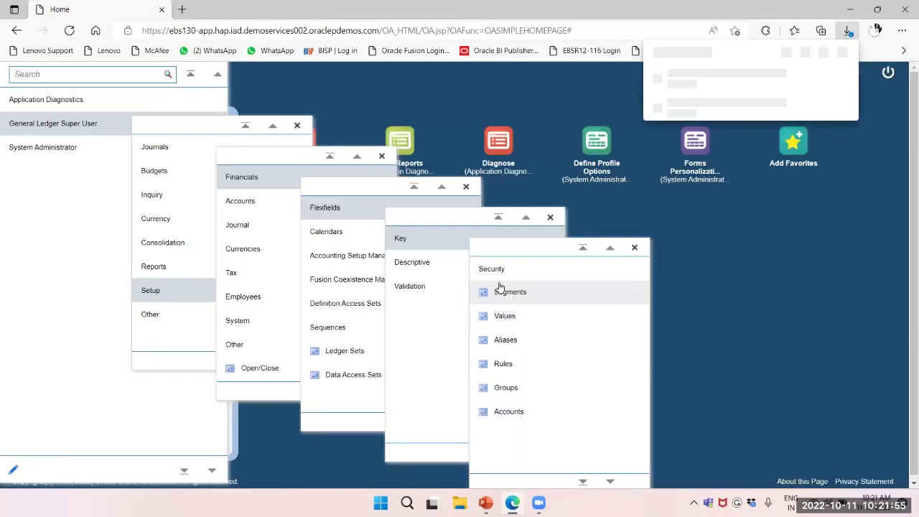
Launch the newly downloaded frmservlet.jnlp file to start the Oracle Applications forms session.
left_click(685, 235)
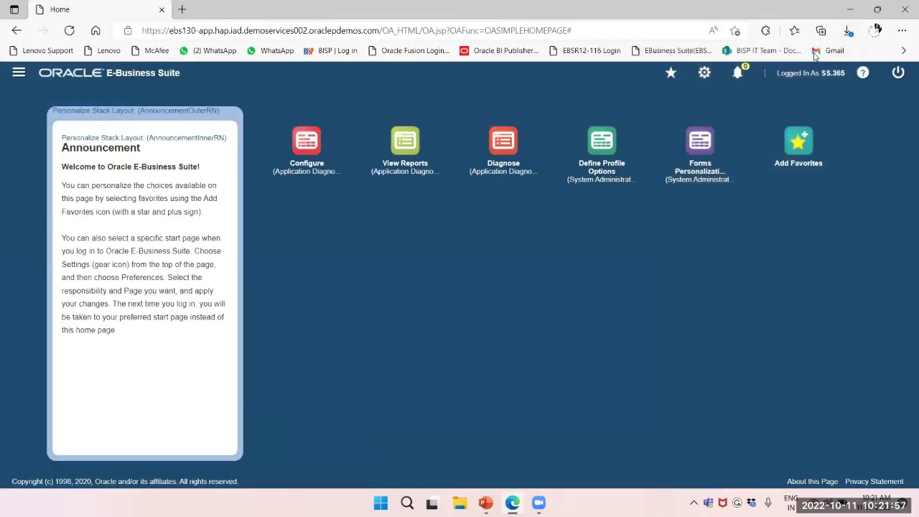
left_click(847, 30)
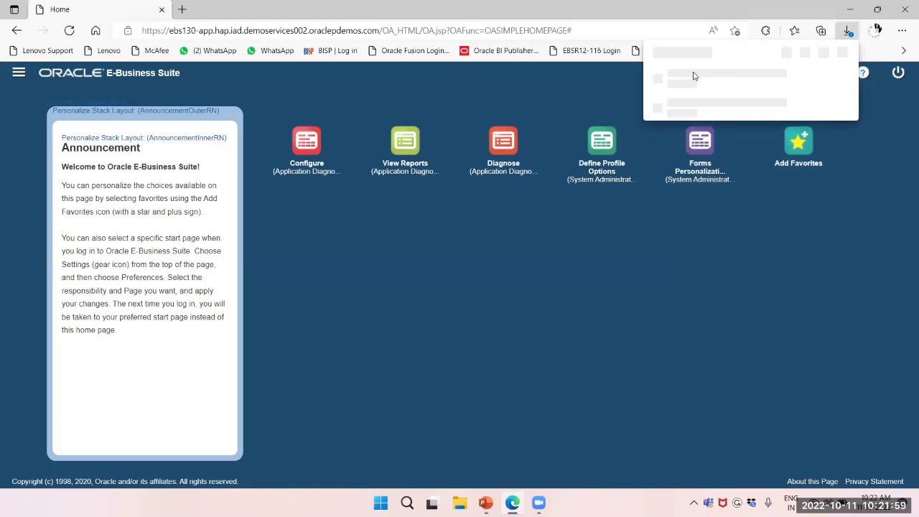
left_click(686, 93)
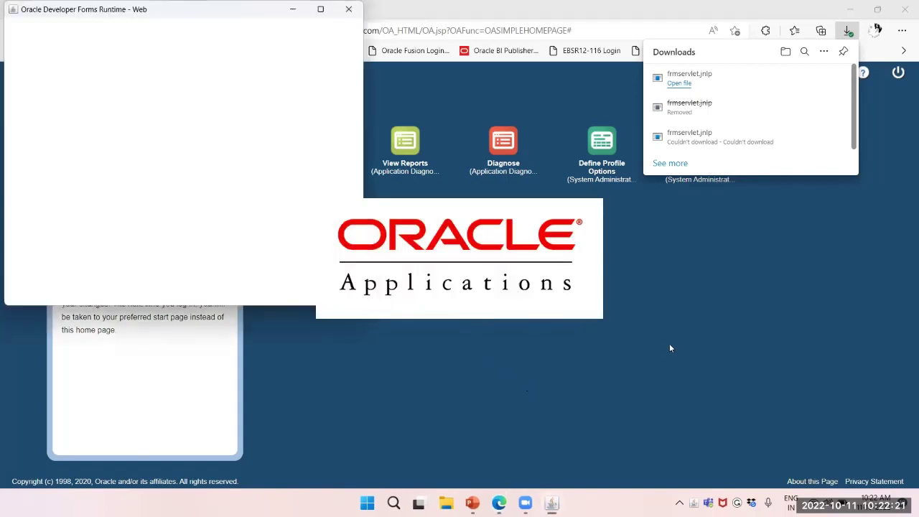
left_click(669, 348)
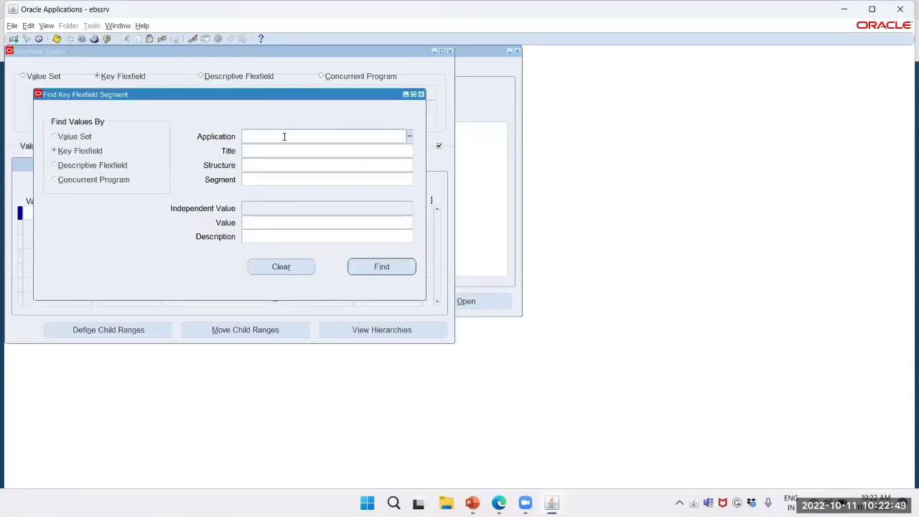
Find the COMPANY segment of the General Ledger Accounting Flexfield in the OPS_ACCOUNTING_FLEXFIELD structure.
type("GENERAL")
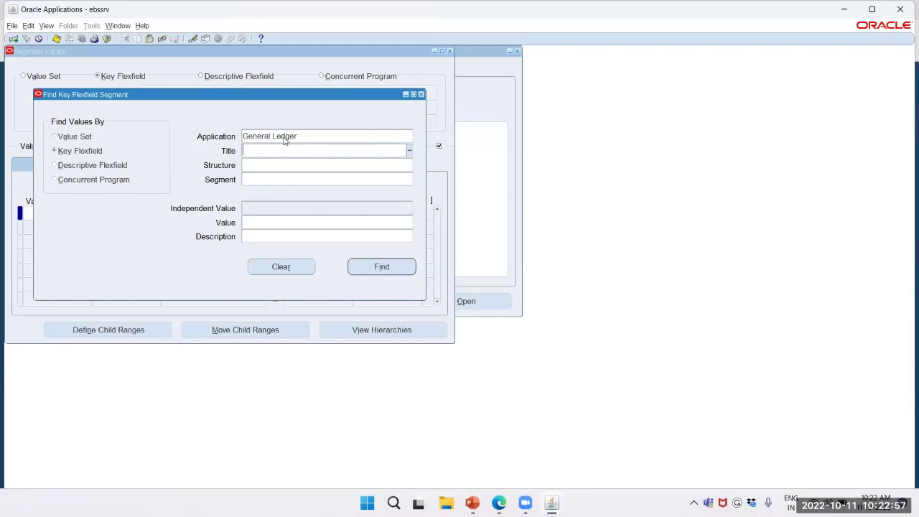
type("ACCOUNTING")
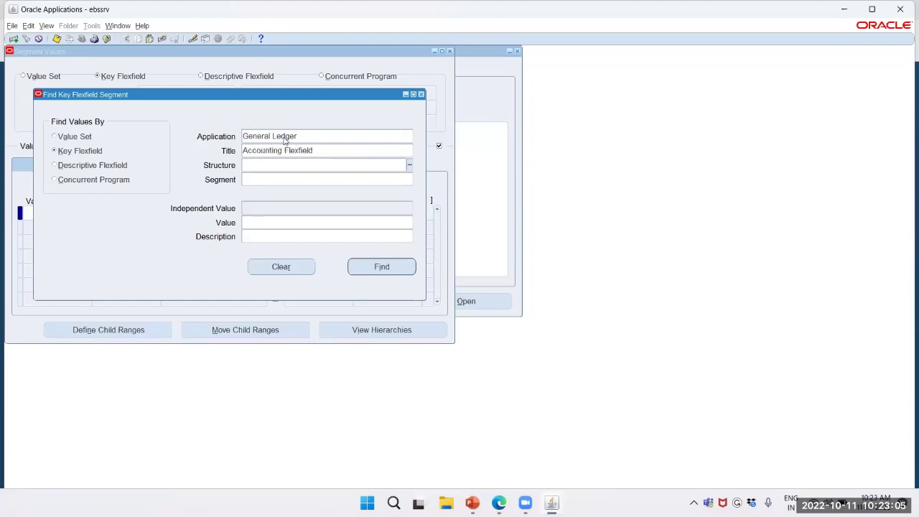
type("OPS")
key("Tab")
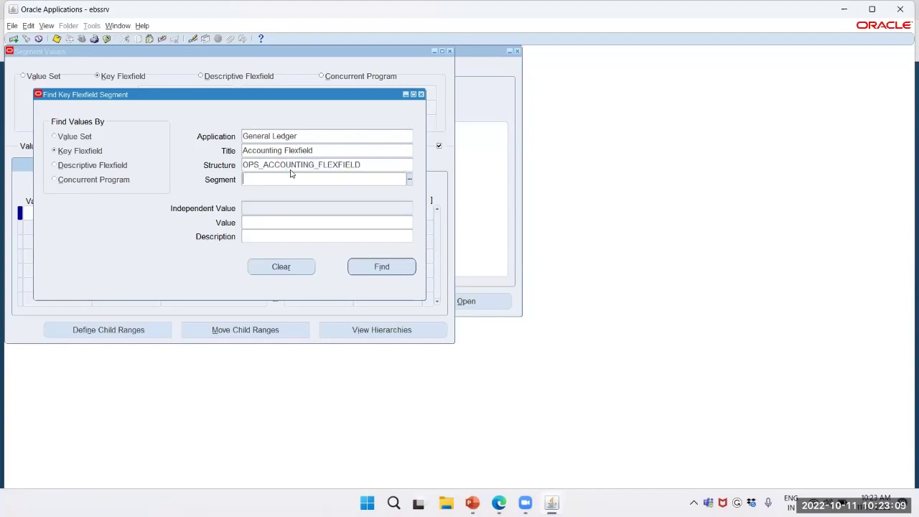
type("OPS")
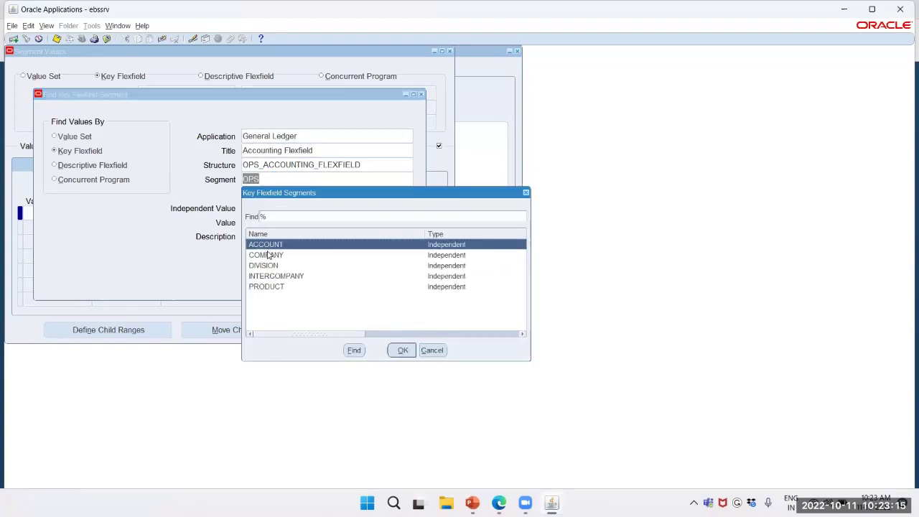
left_click(269, 255)
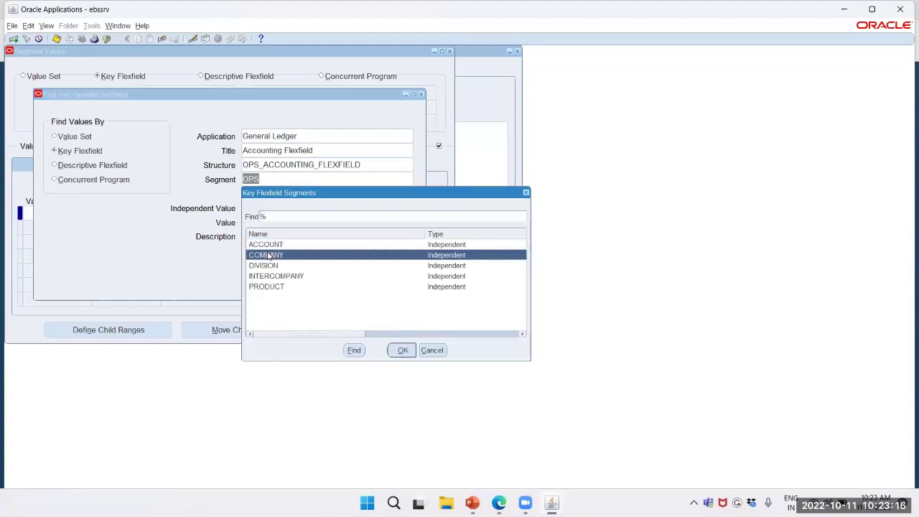
left_click(405, 351)
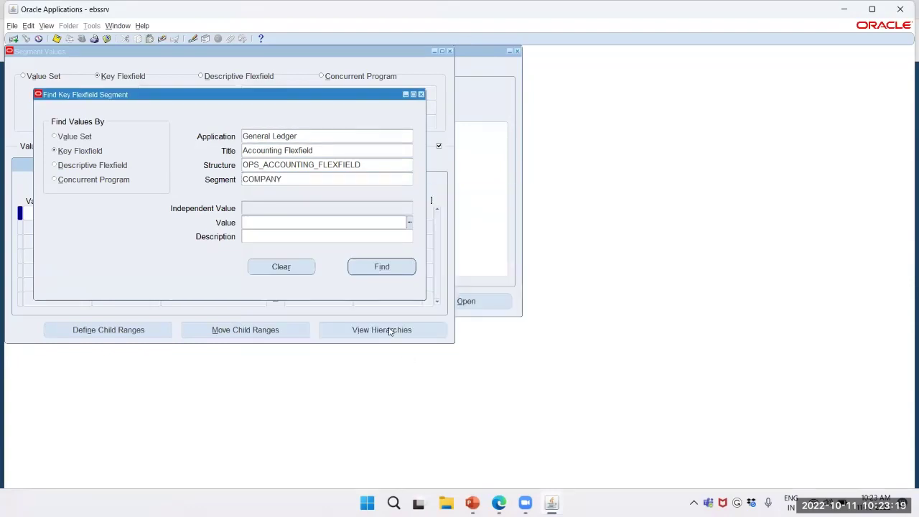
left_click(370, 266)
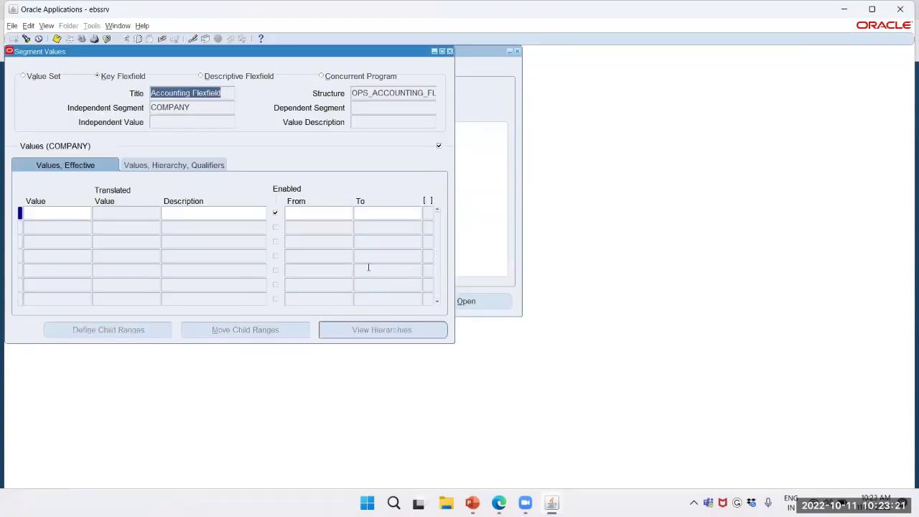
Add company value 01 with the description OPS TELECOMMUCATION, accepting Yes for both Allow Budgeting and Allow Posting.
left_click(72, 213)
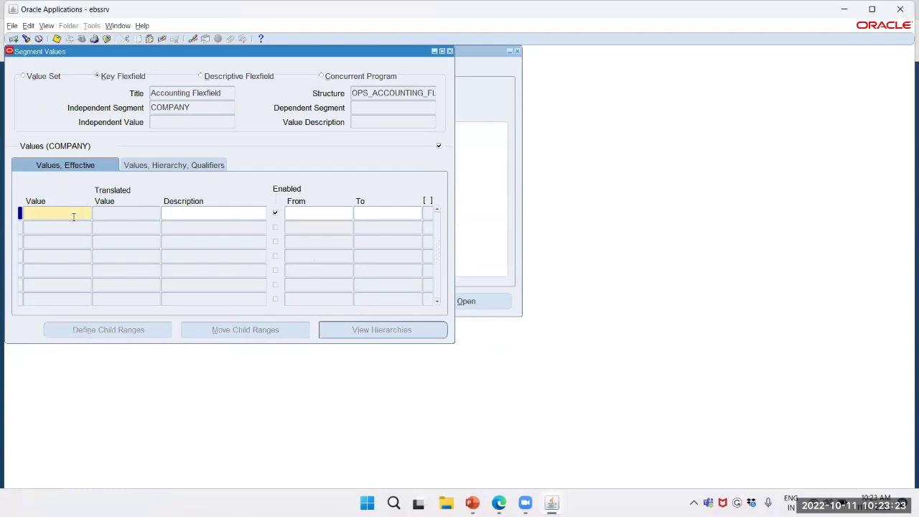
type("01")
key("Tab")
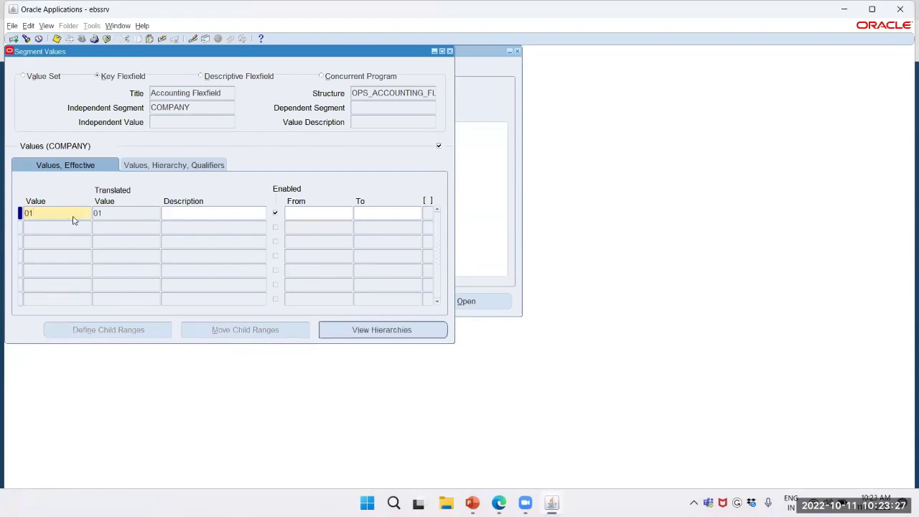
type("OPS TELECOMMUCATION")
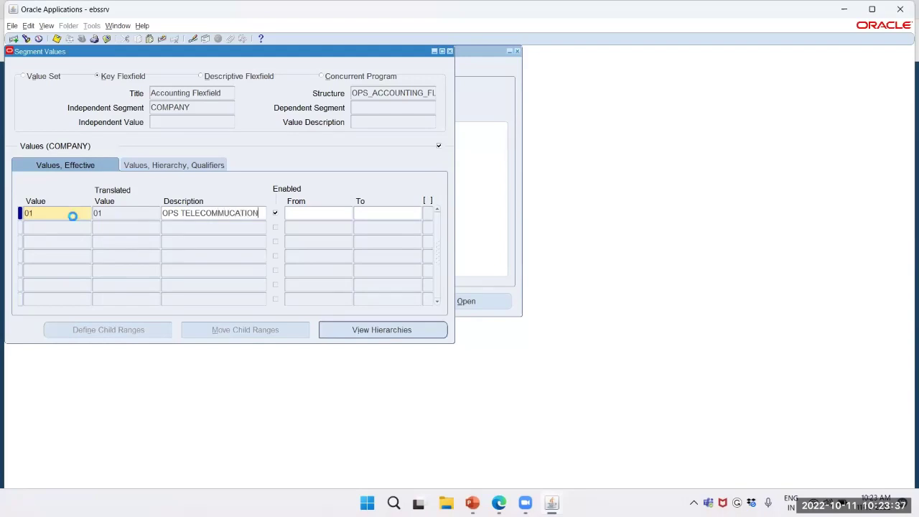
key("Tab")
key("Tab")
key("Tab")
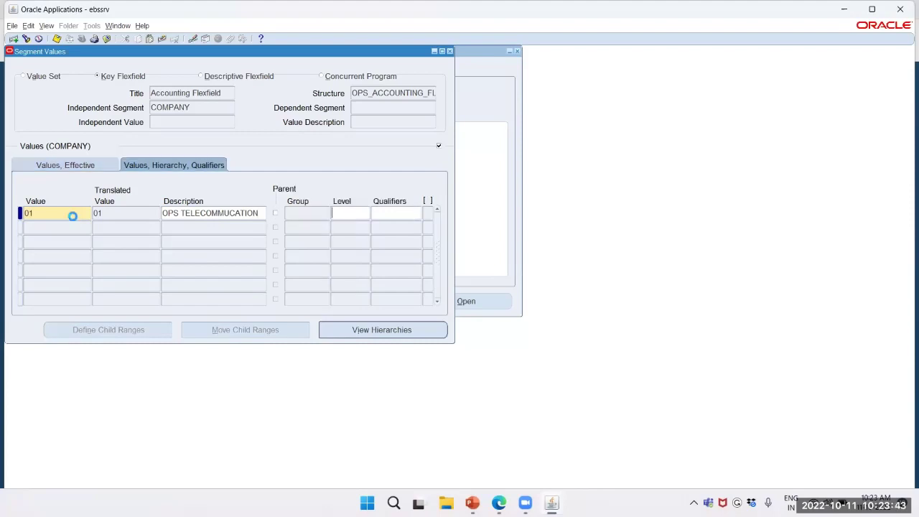
key("Tab")
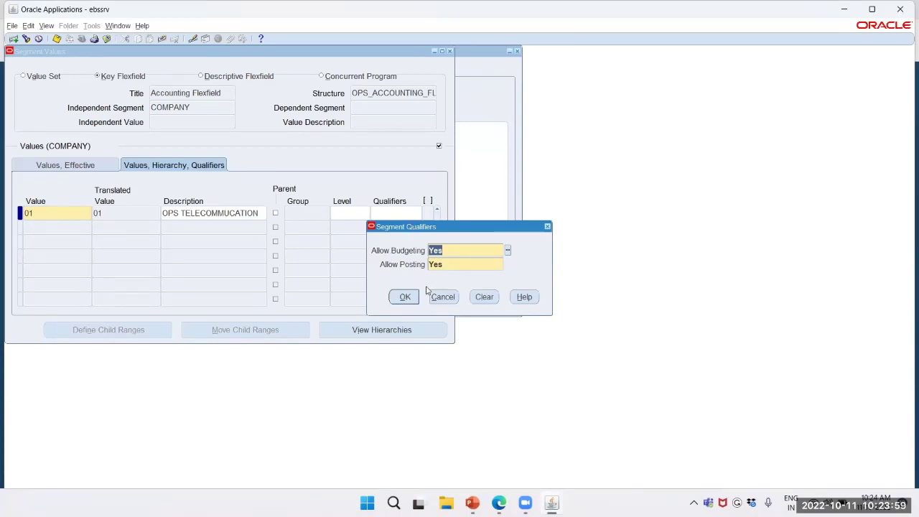
left_click(405, 299)
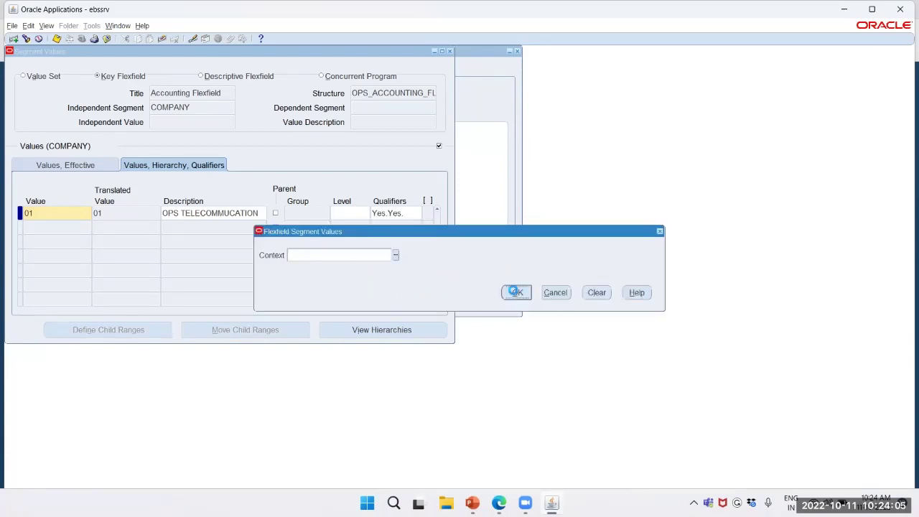
left_click(516, 292)
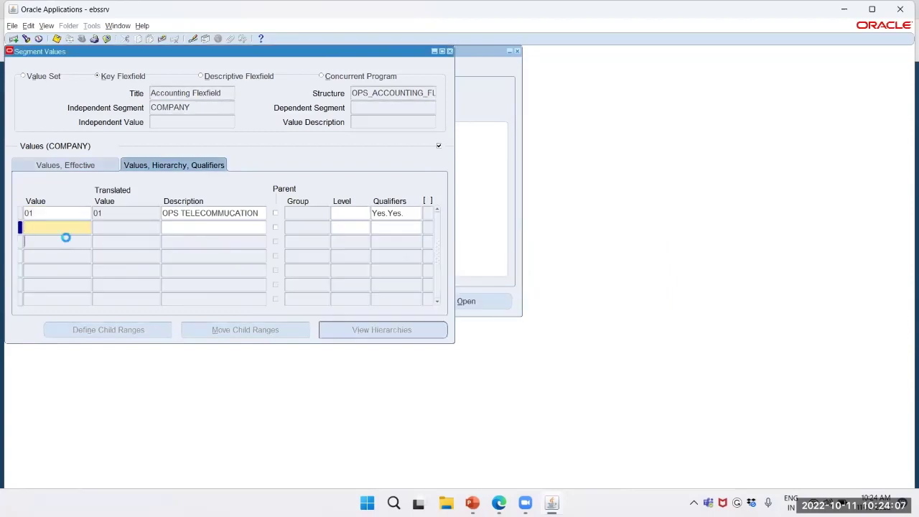
Add company value 02 with the description OPS RETAIL, accepting Yes for both Allow Budgeting and Allow Posting.
type("02")
key("Tab")
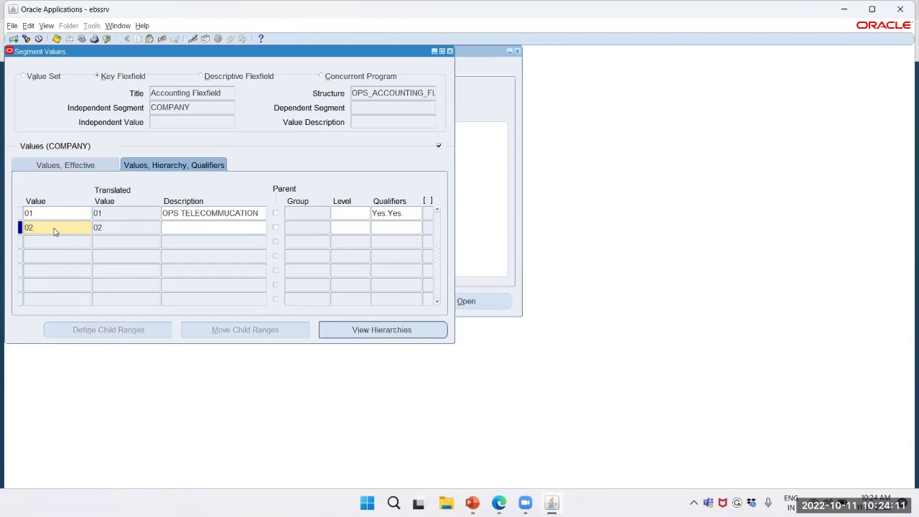
type("OPS RETAIL")
key("ctrl+s")
key("Tab")
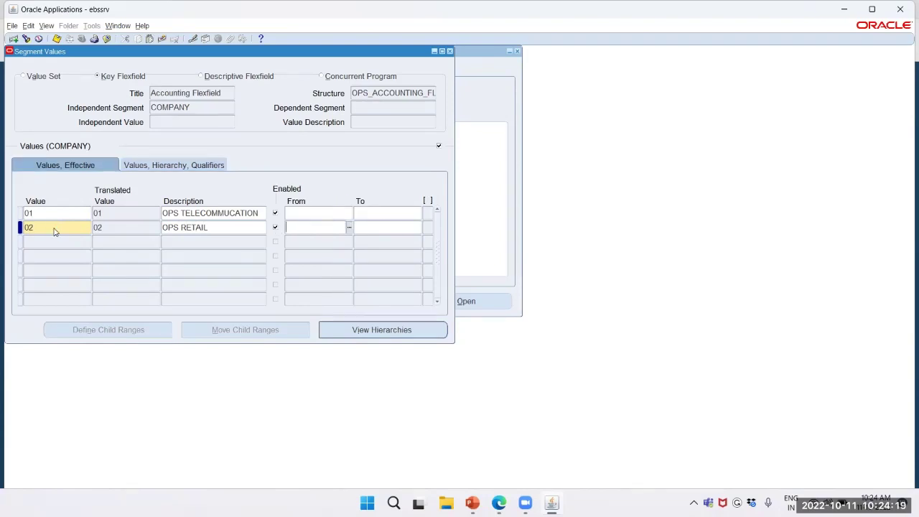
key("Tab")
key("Tab")
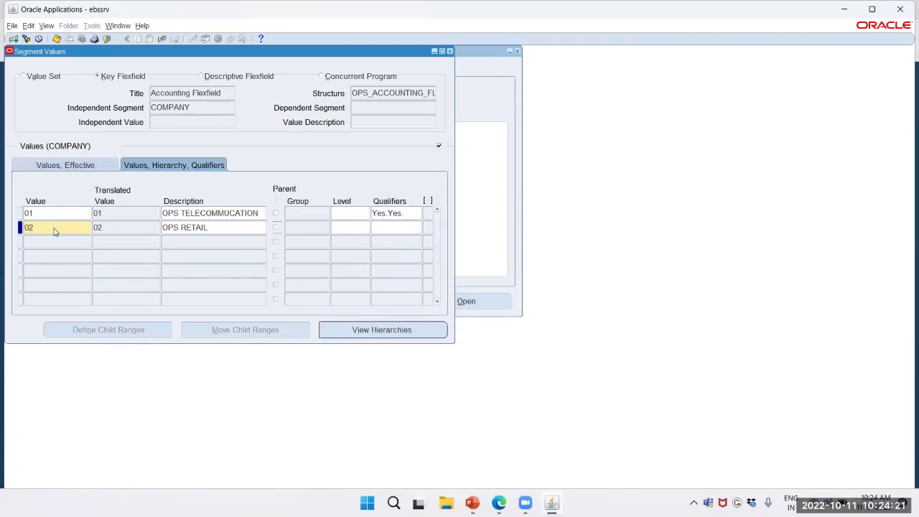
key("Tab")
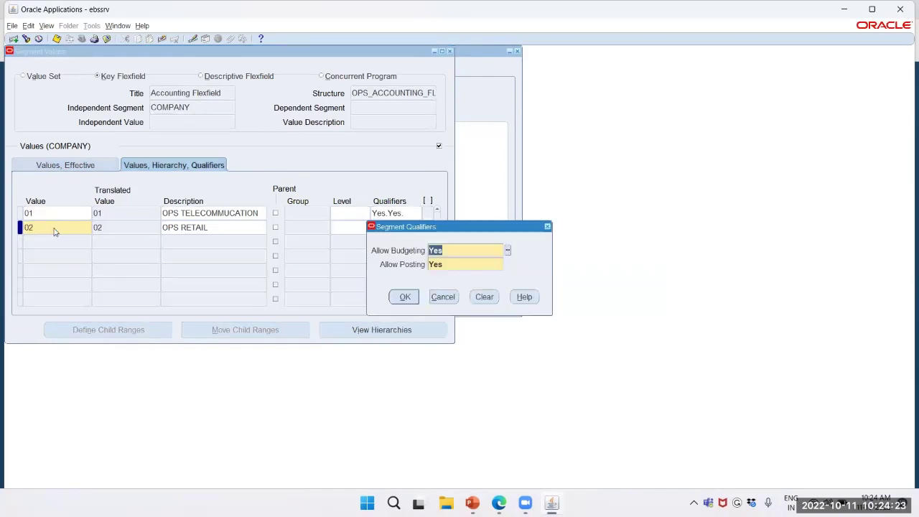
left_click(406, 297)
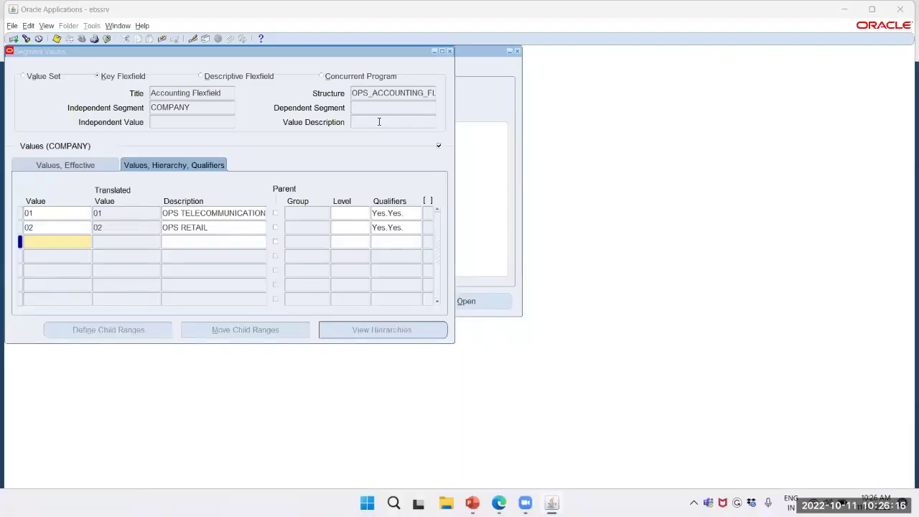
Save the company segment values and close the Segment Values window.
left_click(55, 39)
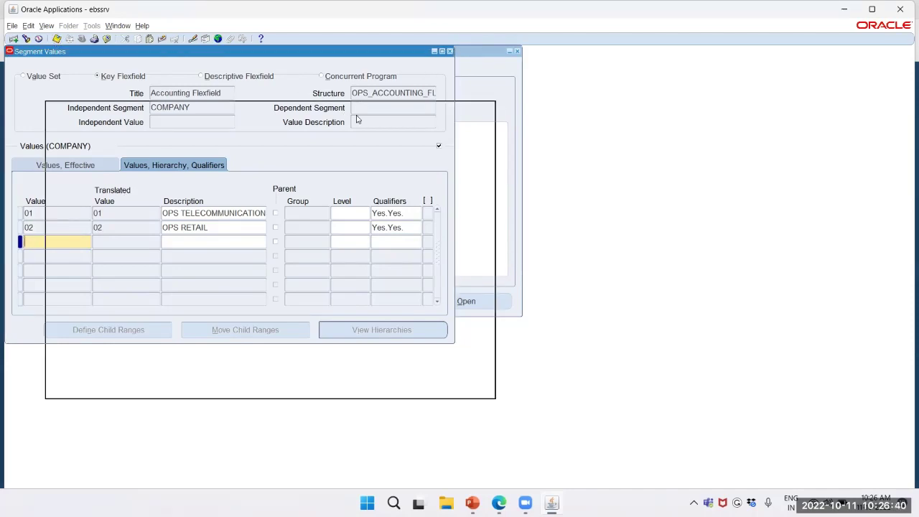
left_click_drag(356, 119, 393, 132)
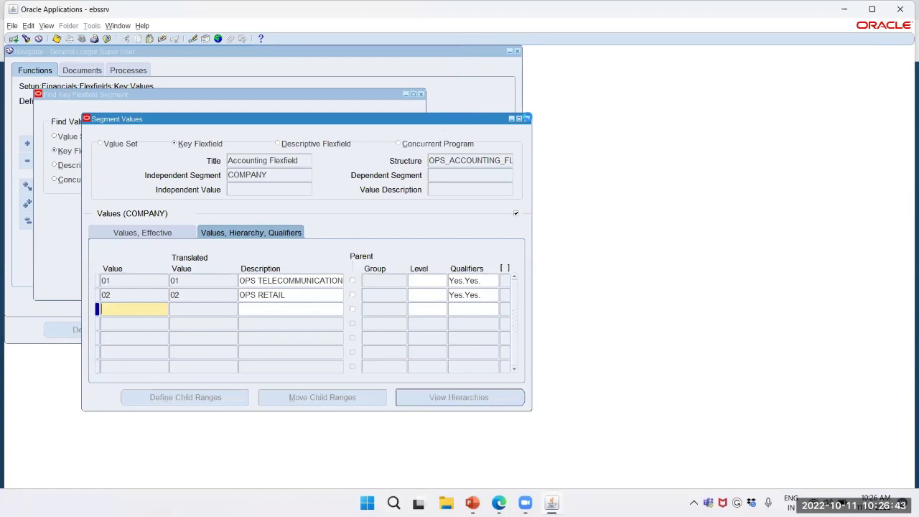
left_click(527, 119)
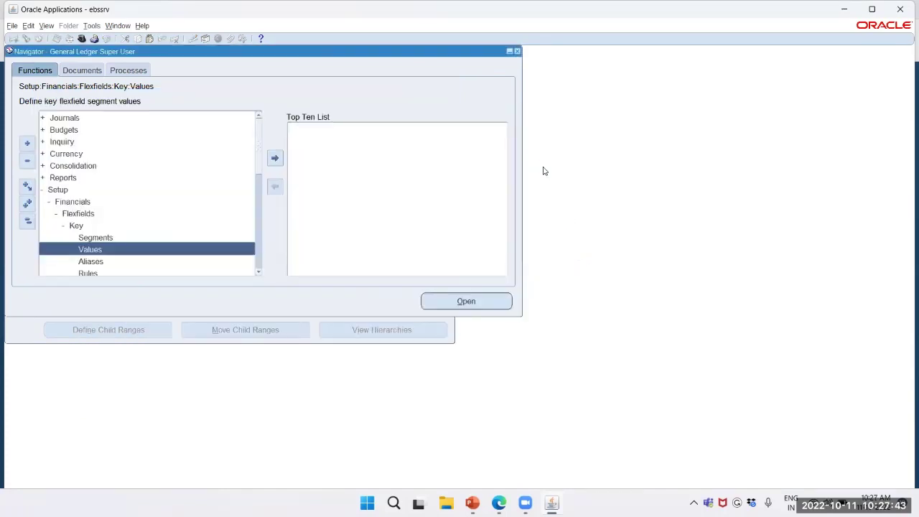
Open the key flexfield segment search and enter General Ledger, Accounting Flexfield and the OPS_ACCOUNTING_FLEXFIELD structure.
double_click(108, 249)
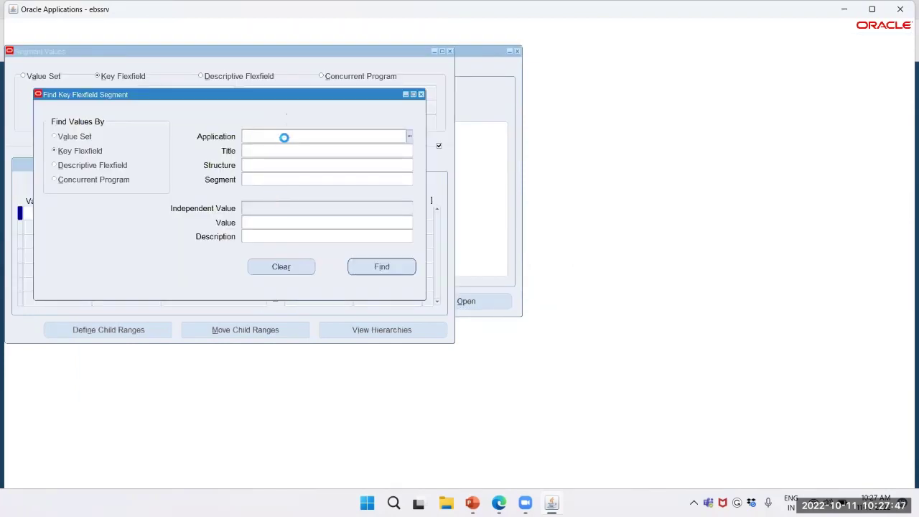
type("GENER")
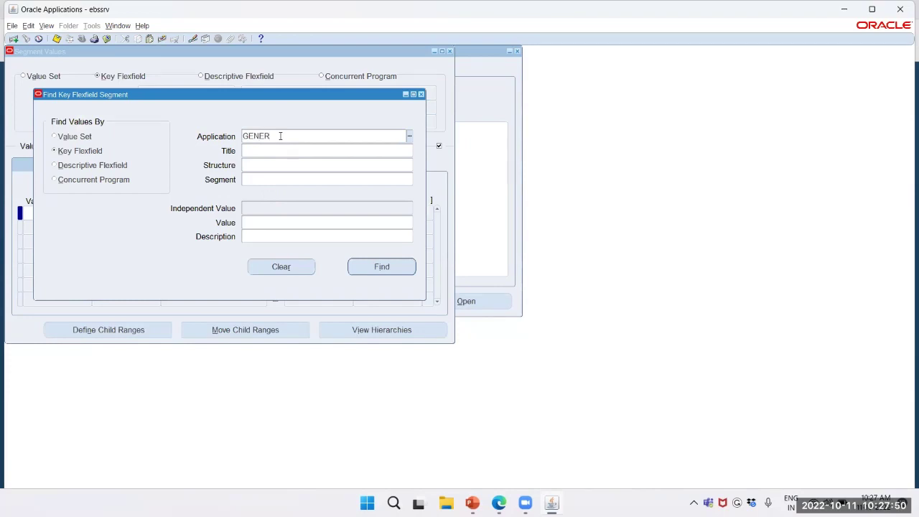
key("Tab")
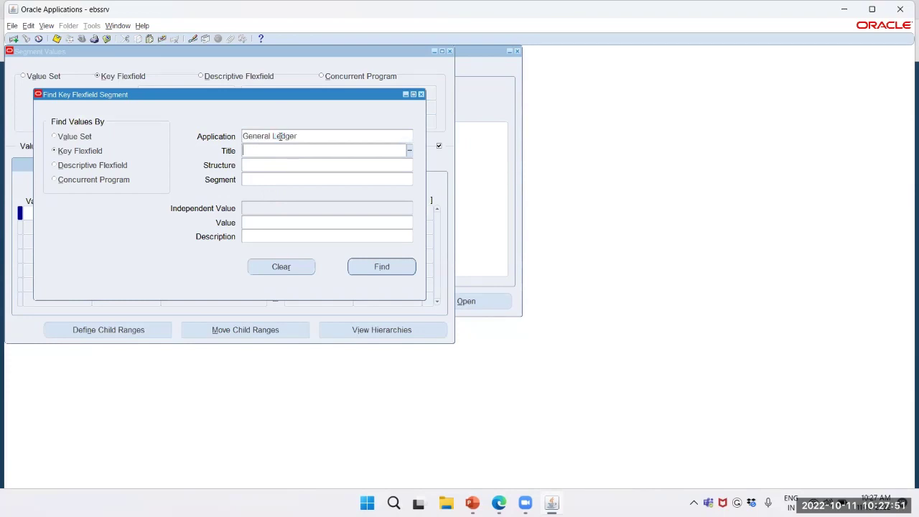
type("ACCOUNT")
key("Tab")
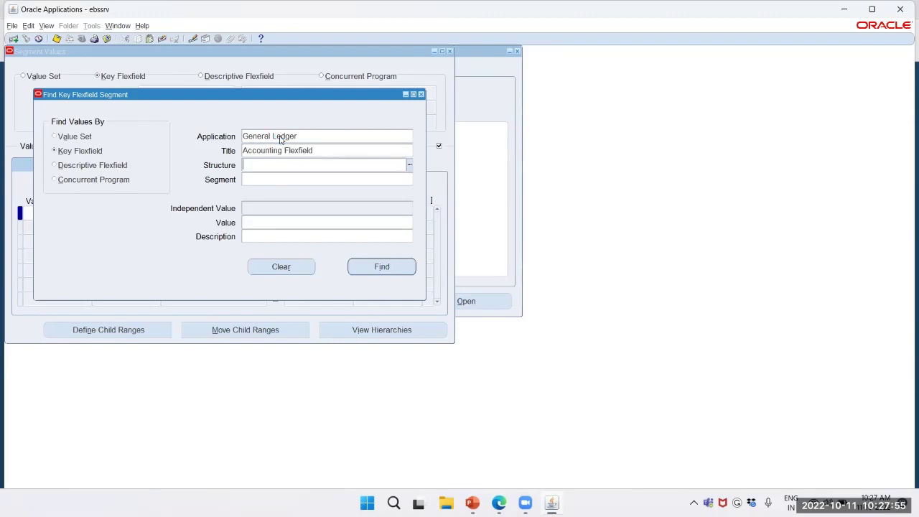
left_click(408, 165)
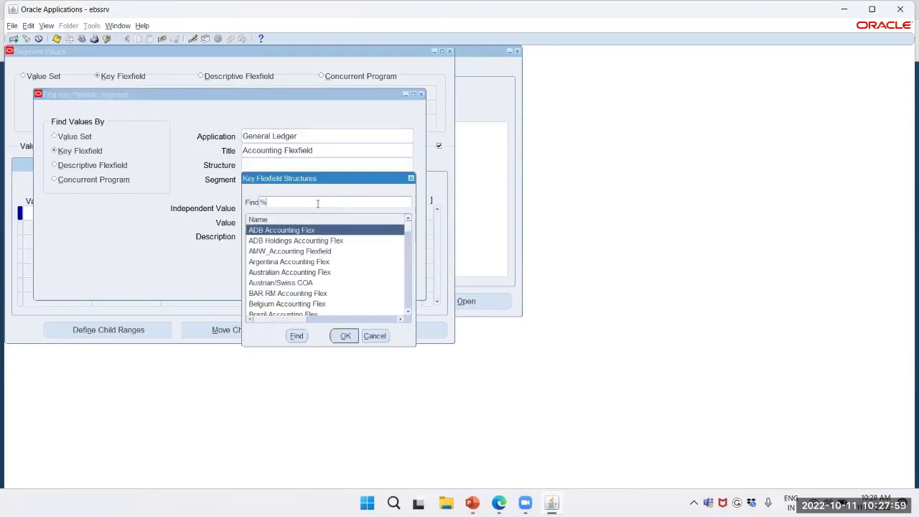
type("OPS")
key("Return")
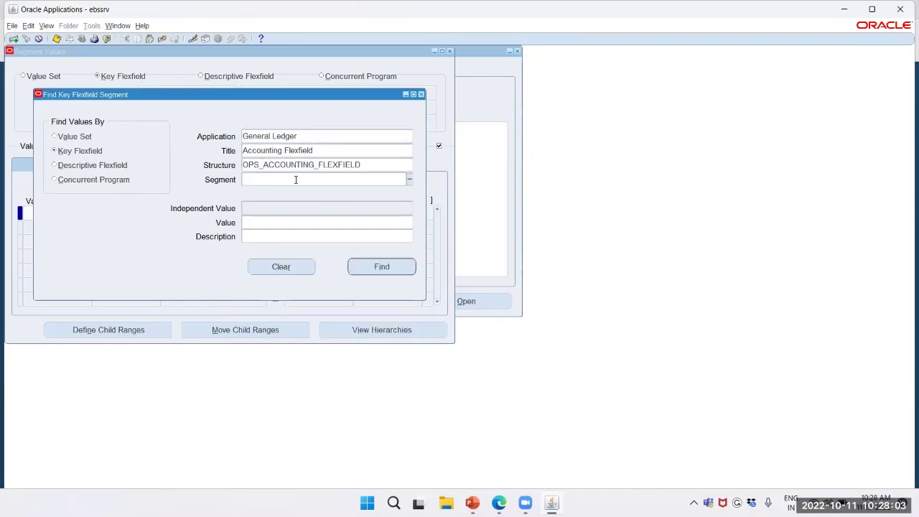
Choose the DIVISION segment as the search criterion and find its segment values.
left_click(409, 179)
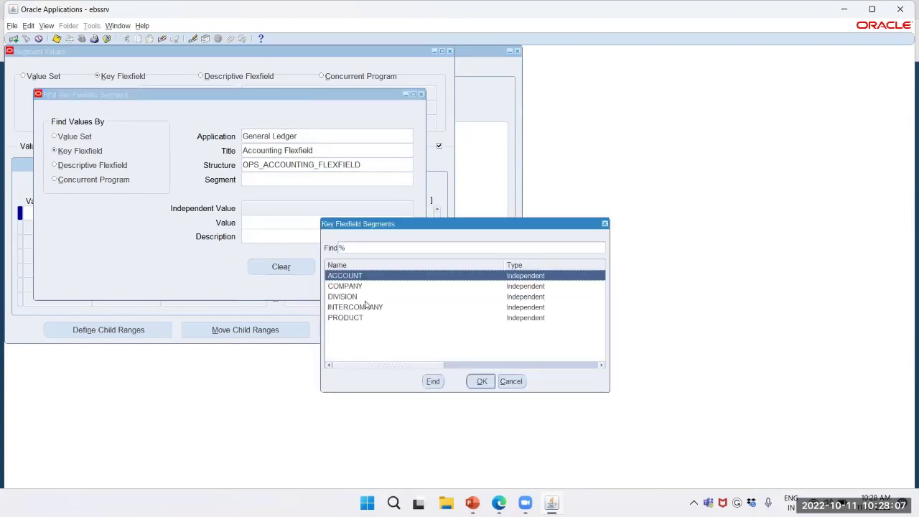
left_click(352, 287)
left_click(344, 298)
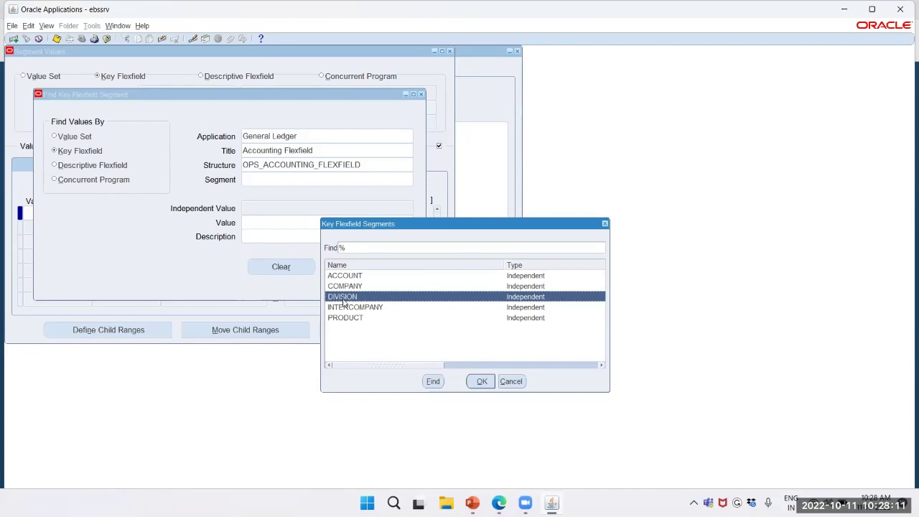
left_click(478, 381)
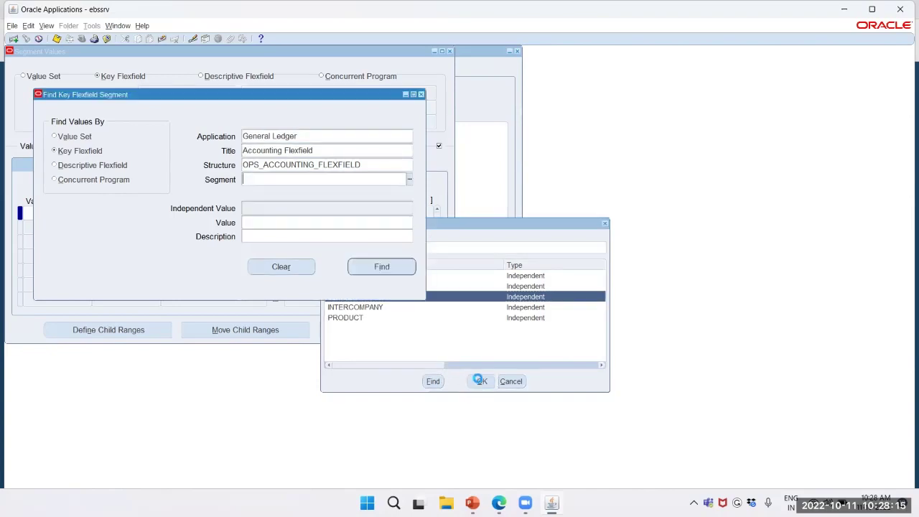
left_click(382, 267)
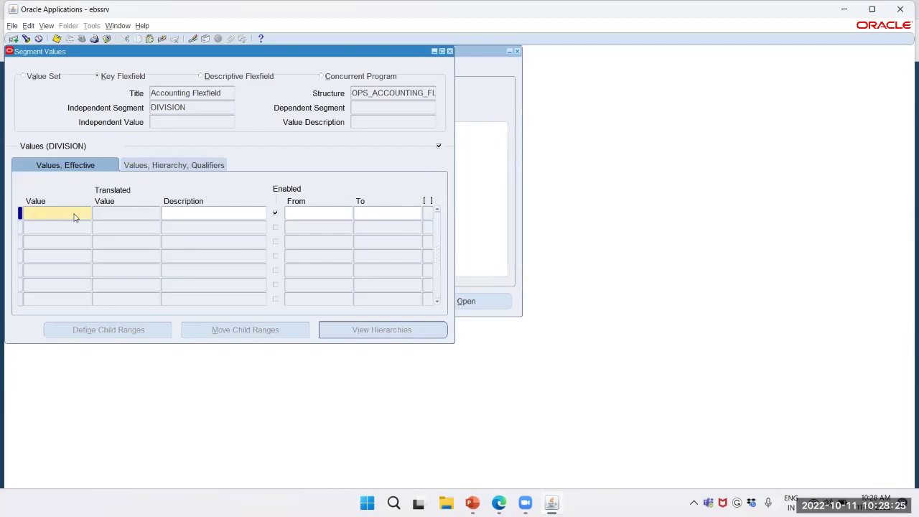
Add division value 000 with the description NONE, accepting Yes for both Allow Budgeting and Allow Posting and leaving the context blank.
type("000")
key("Tab")
type("NONE")
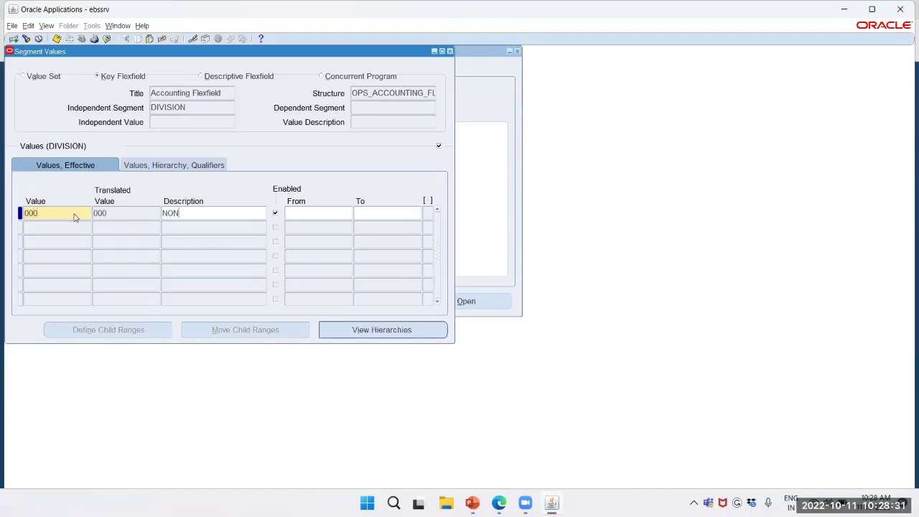
key("Tab")
key("Tab")
key("Tab")
key("Tab")
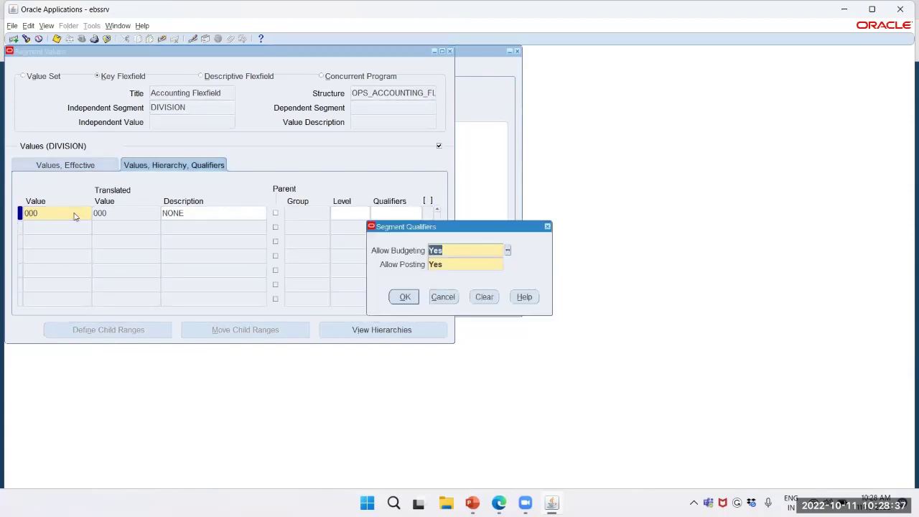
left_click(405, 297)
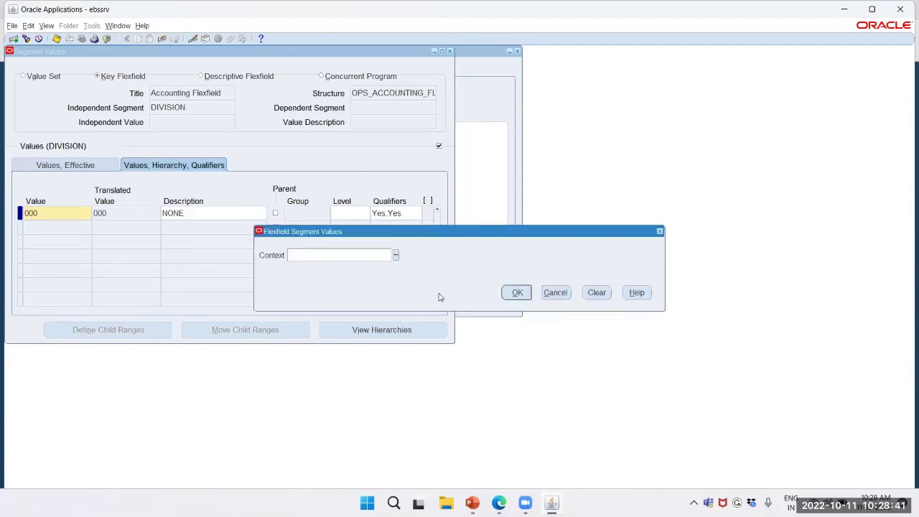
left_click(516, 292)
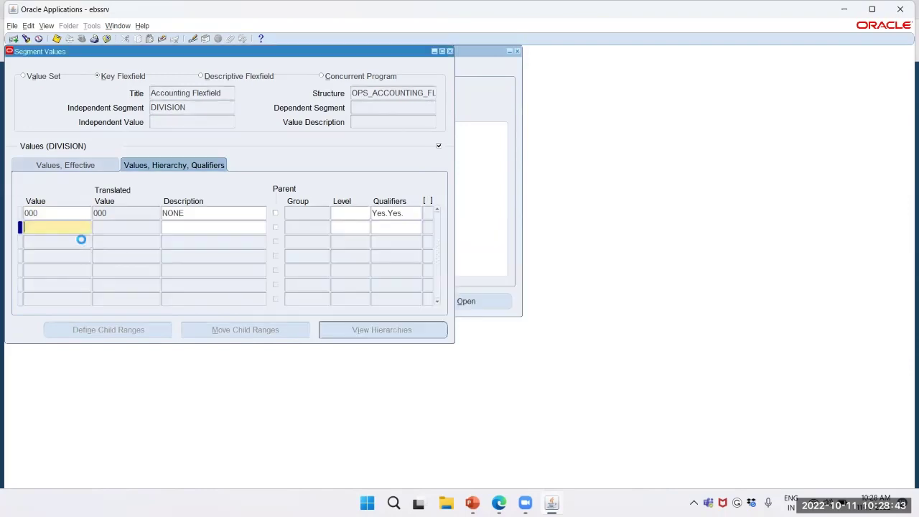
Add a second division row with value 000 and description FINANCE, accepting Yes for both Allow Budgeting and Allow Posting.
type("000")
key("Tab")
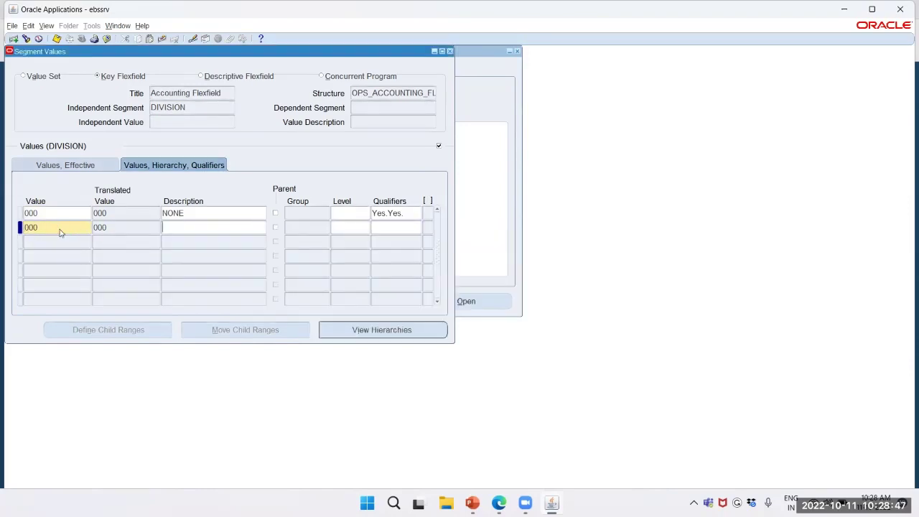
type("FINANCE")
left_click(60, 228)
key("Tab")
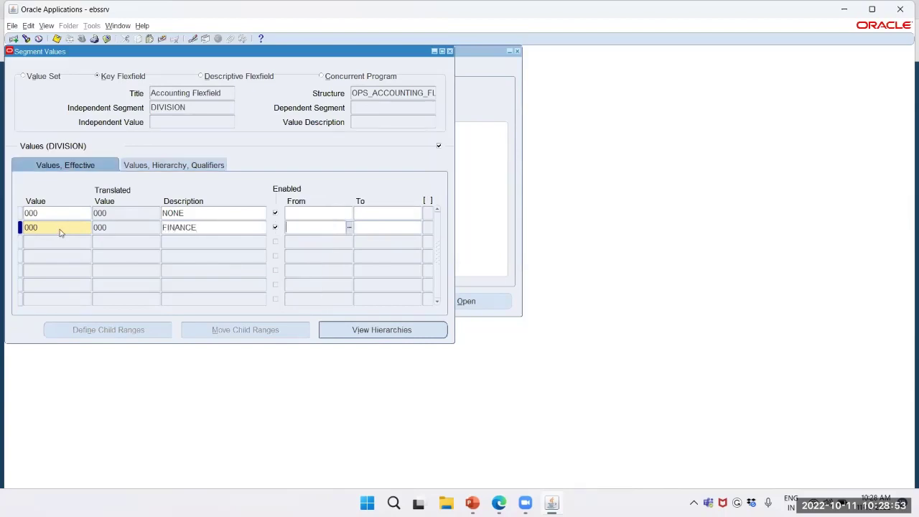
key("Tab")
key("Tab")
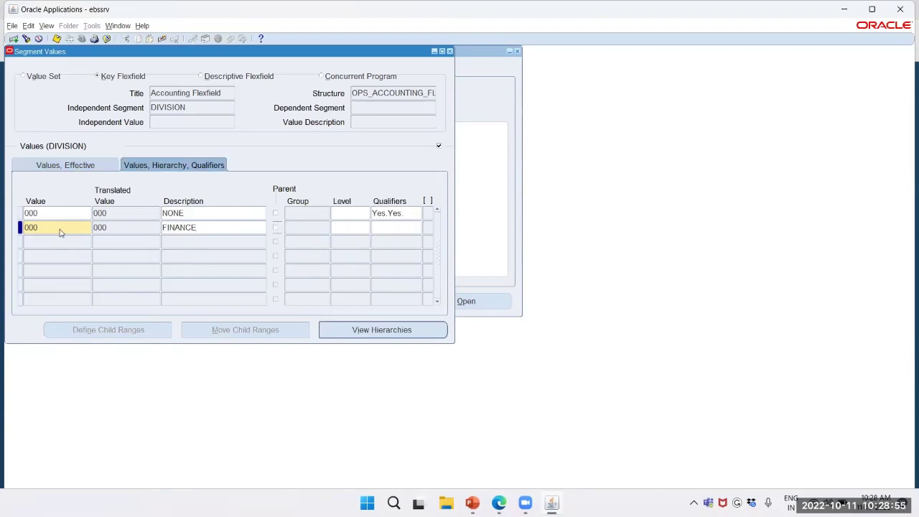
key("Tab")
left_click(400, 296)
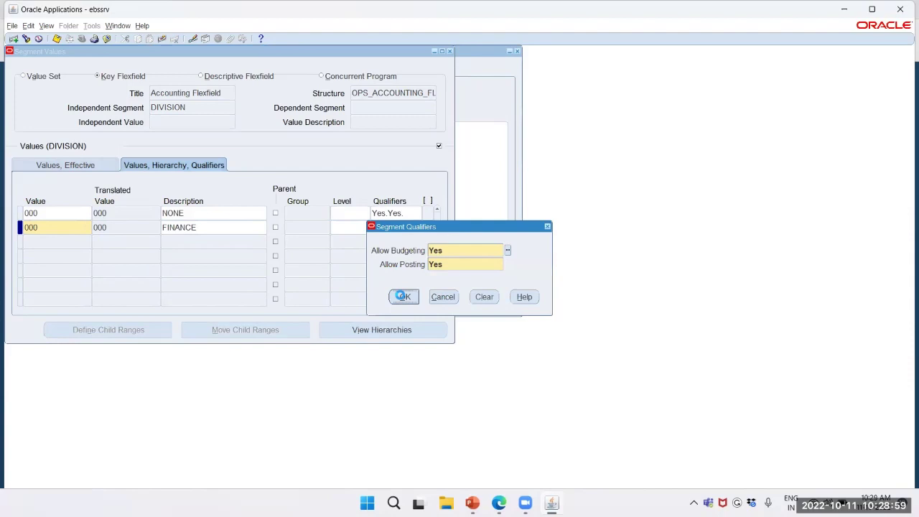
left_click(515, 292)
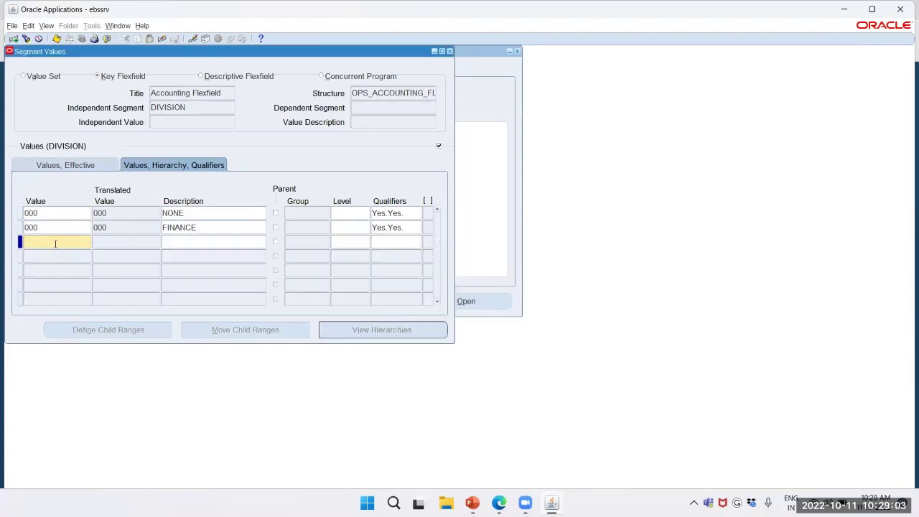
Change the value of the FINANCE division to 001.
left_click(52, 228)
type("001")
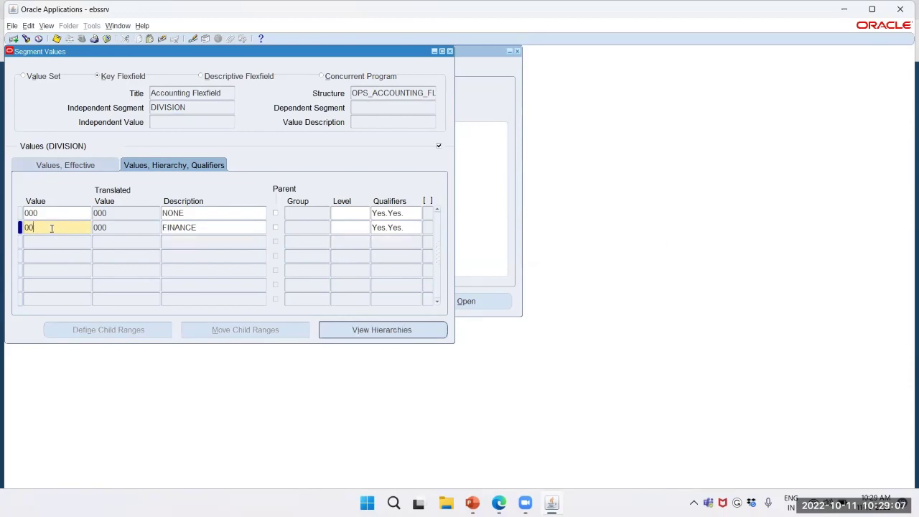
key("Tab")
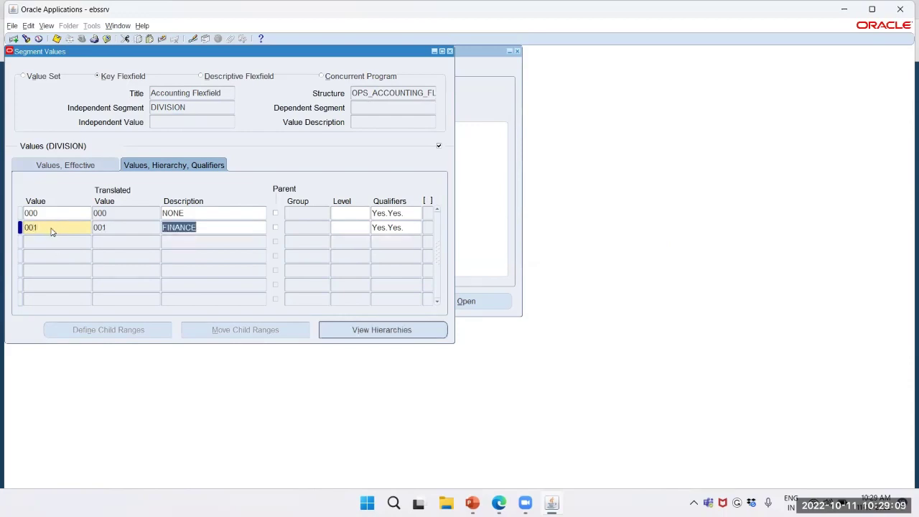
Add division value 002 with the description MARKETING, accepting Yes for both Allow Budgeting and Allow Posting.
left_click(40, 243)
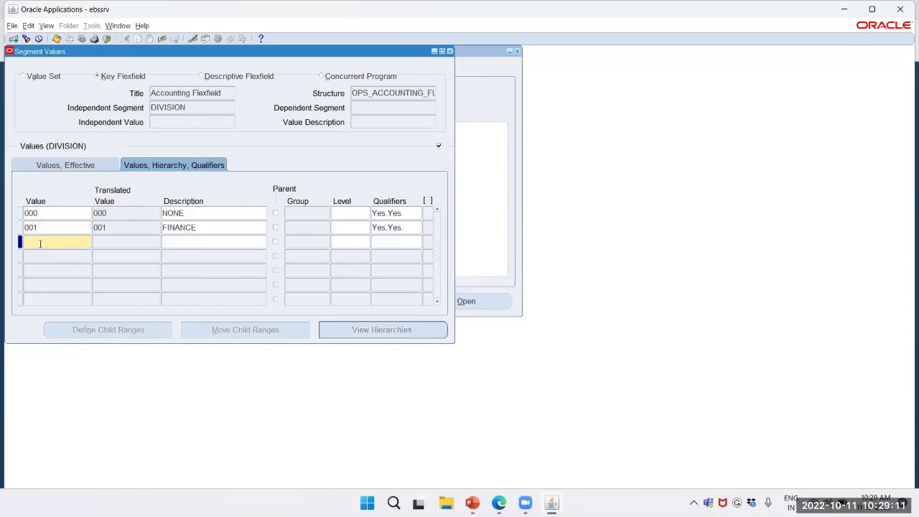
type("002")
key("Tab")
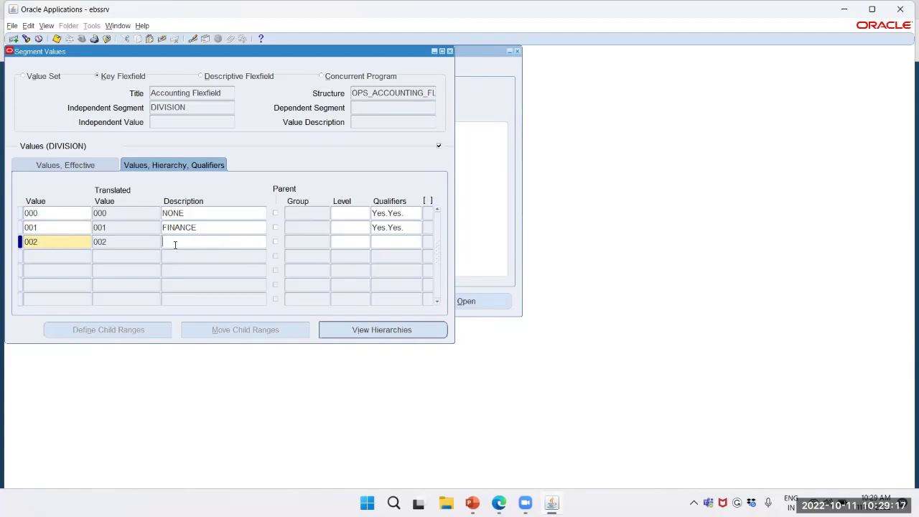
type("MARKETING")
key("Tab")
key("Tab")
key("Tab")
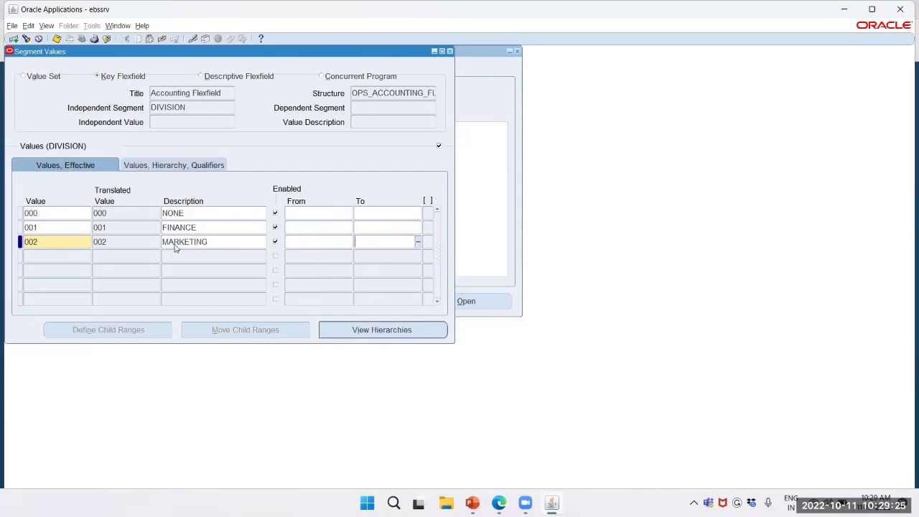
key("Tab")
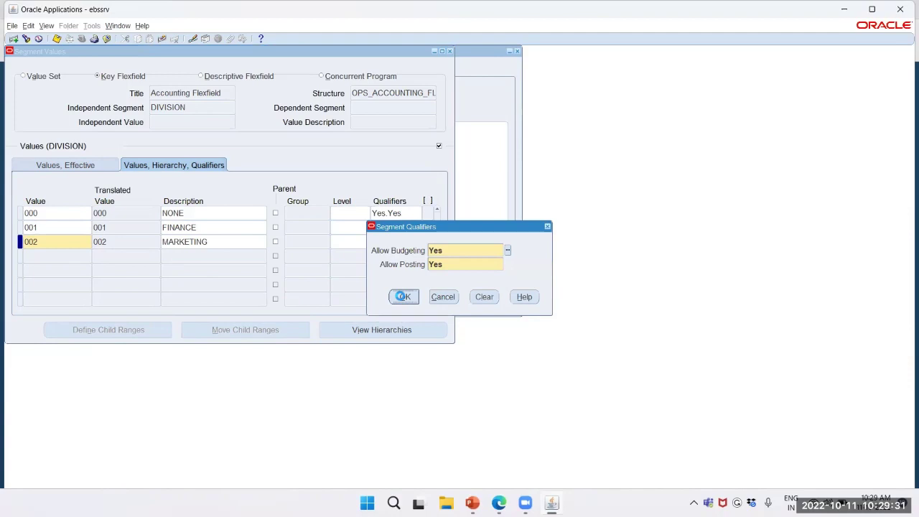
left_click(402, 296)
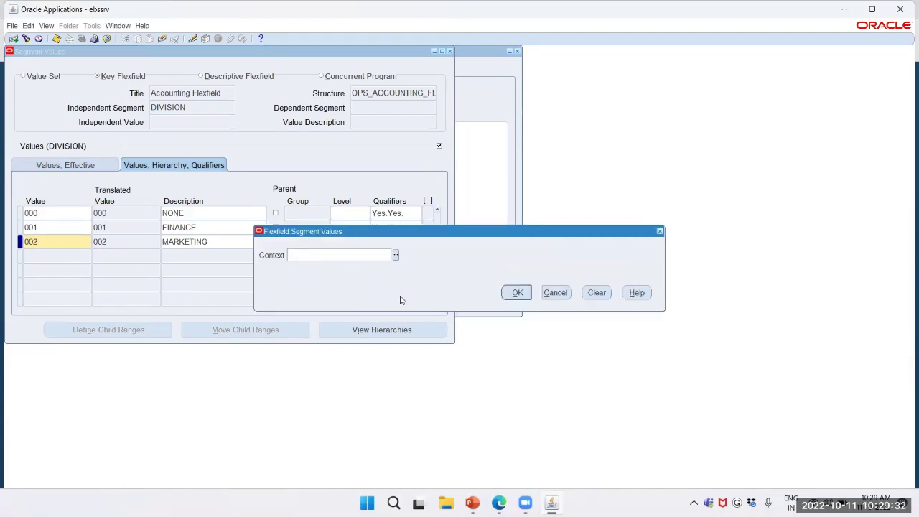
left_click(517, 292)
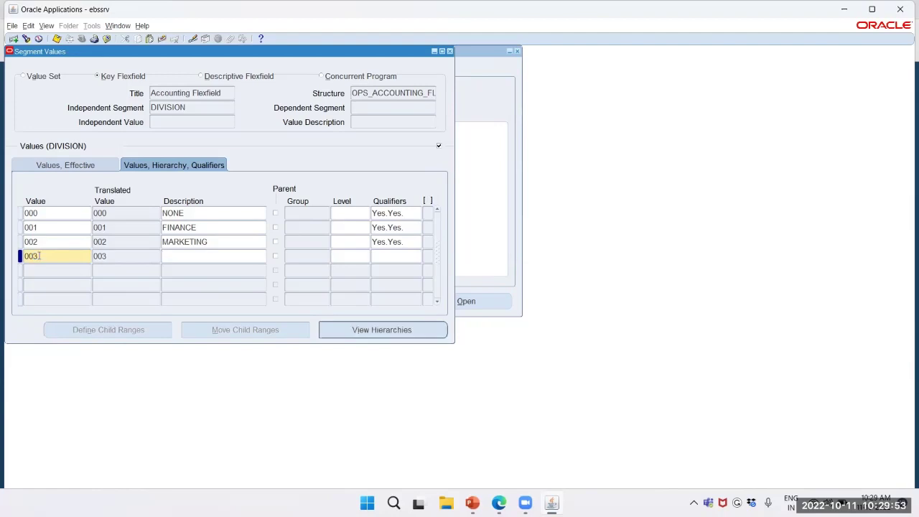
Add division value 003 with the description SALES, accepting Yes for both Allow Budgeting and Allow Posting.
left_click(180, 253)
type("SALES")
key("Tab")
key("Tab")
key("Tab")
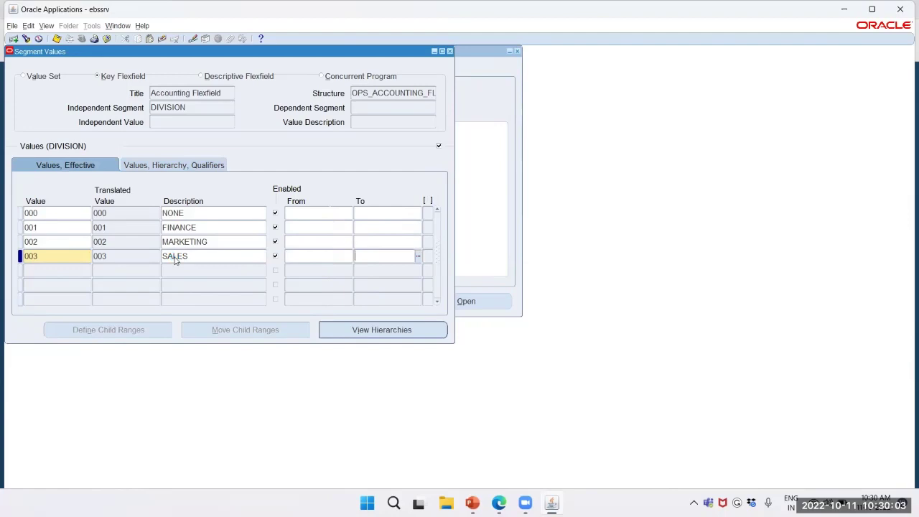
key("Tab")
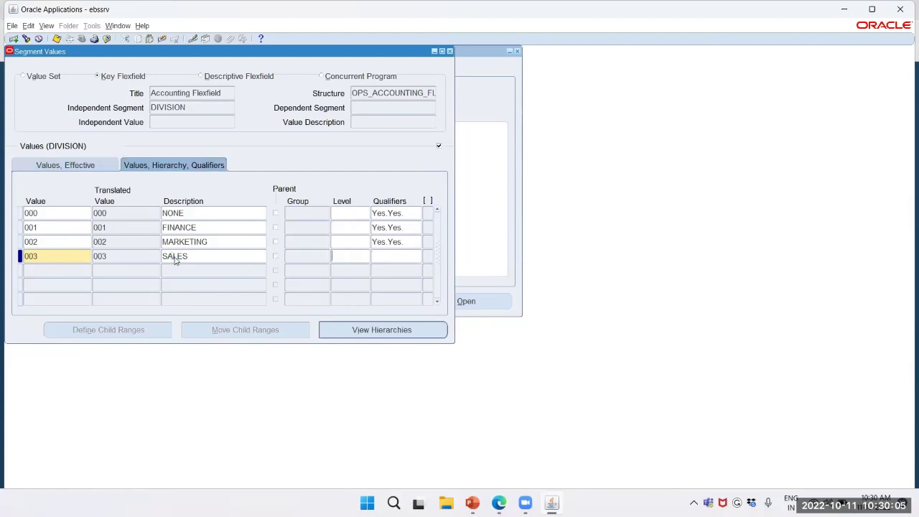
key("Tab")
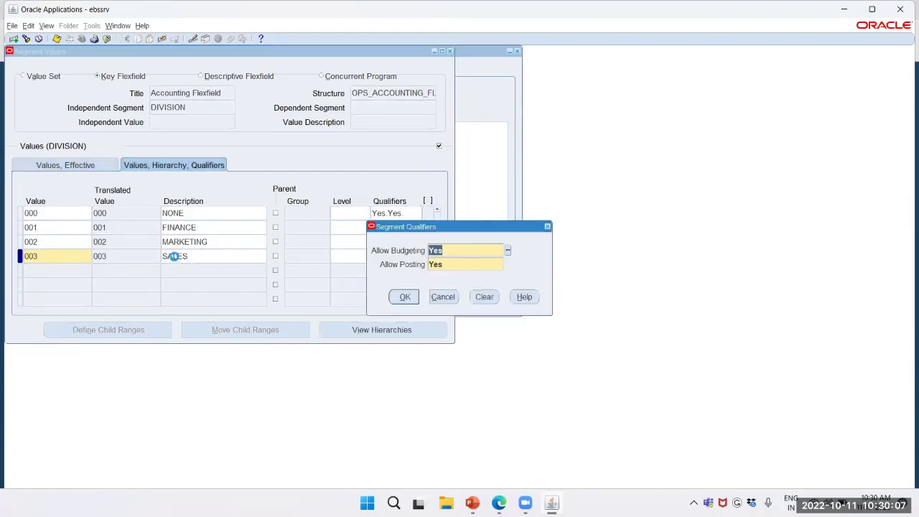
left_click(403, 297)
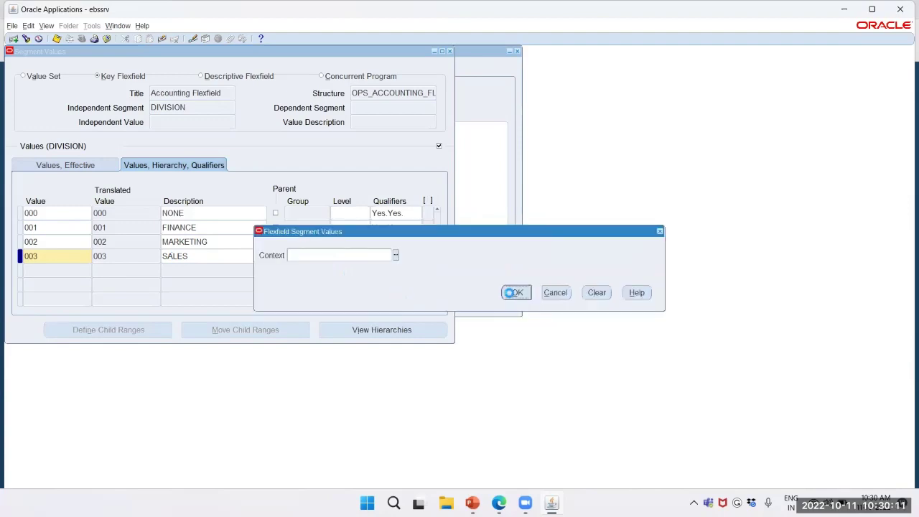
left_click(515, 292)
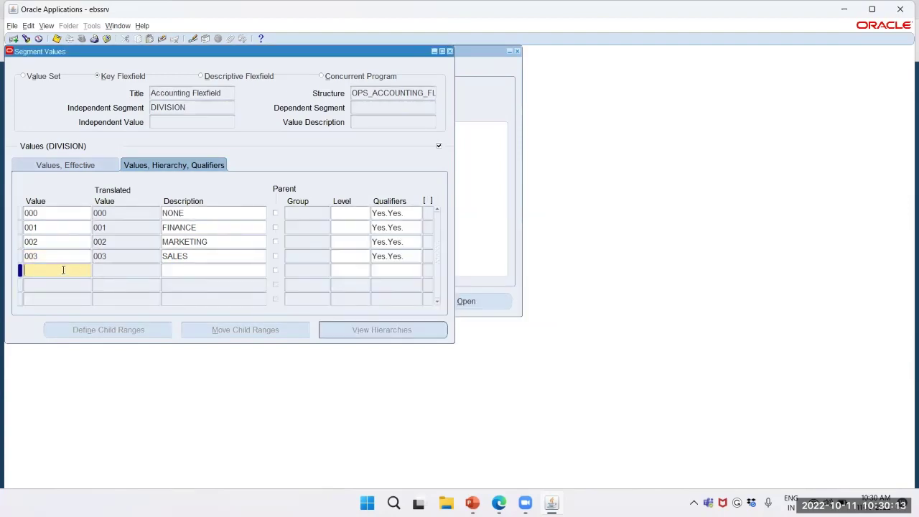
Add division value 004 with the description HR, accepting Yes for both Allow Budgeting and Allow Posting.
type("004")
key("Tab")
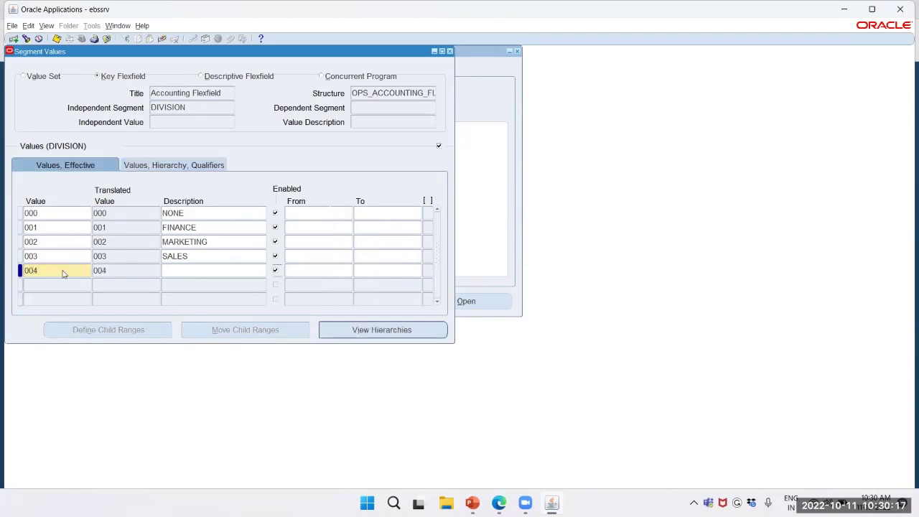
left_click(173, 269)
type("HR")
key("Tab")
key("Tab")
key("Tab")
key("Tab")
left_click(394, 270)
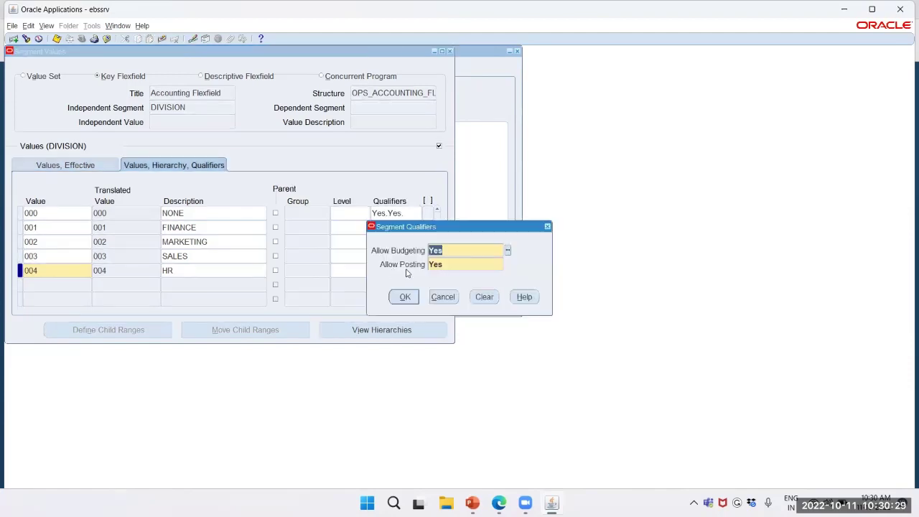
left_click(403, 296)
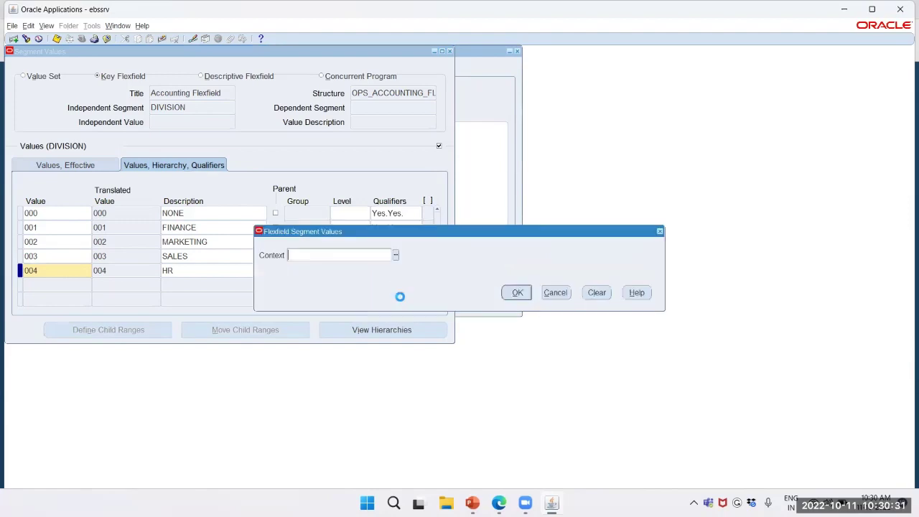
left_click(522, 292)
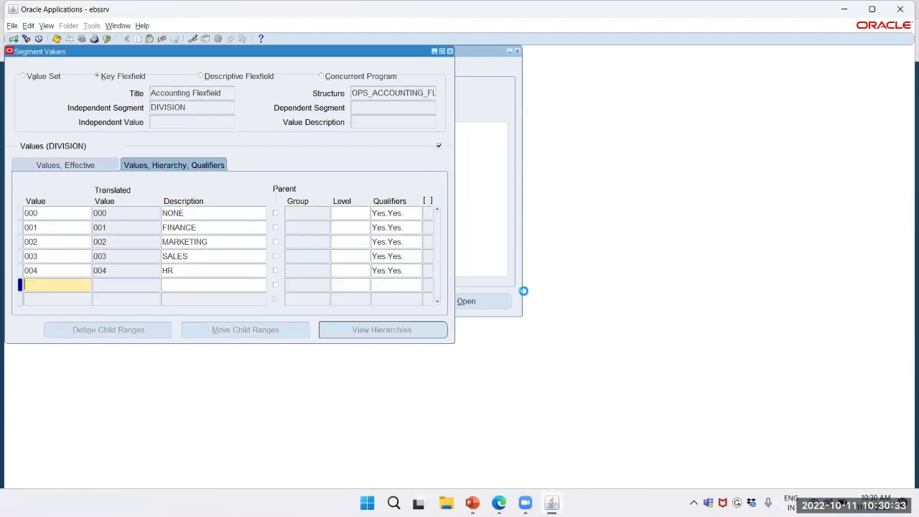
Add division value 005 with the description ADMIN, accepting Yes for both Allow Budgeting and Allow Posting.
type("005")
key("Tab")
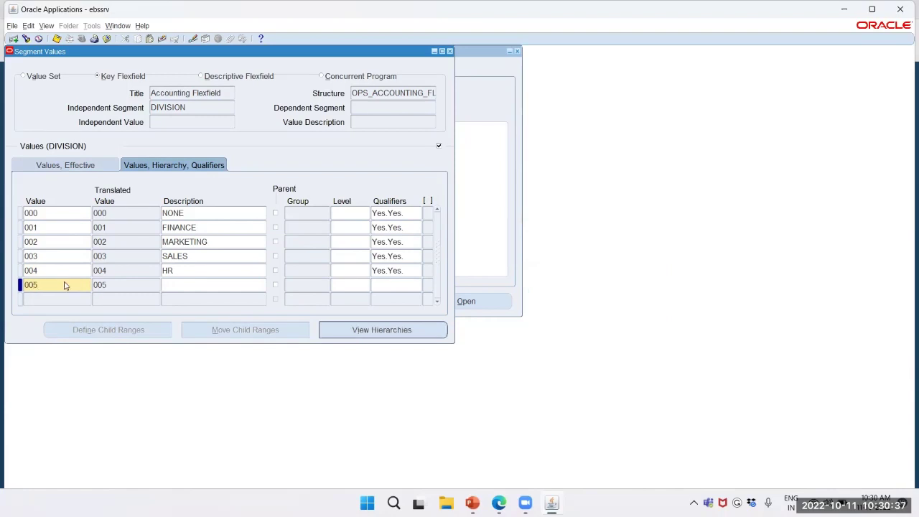
type("ADMIN")
key("Tab")
key("Tab")
key("Tab")
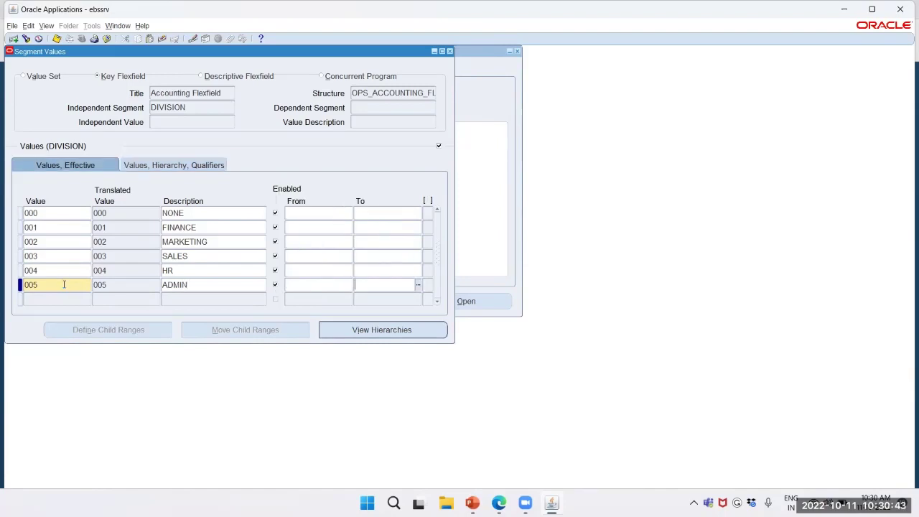
key("Tab")
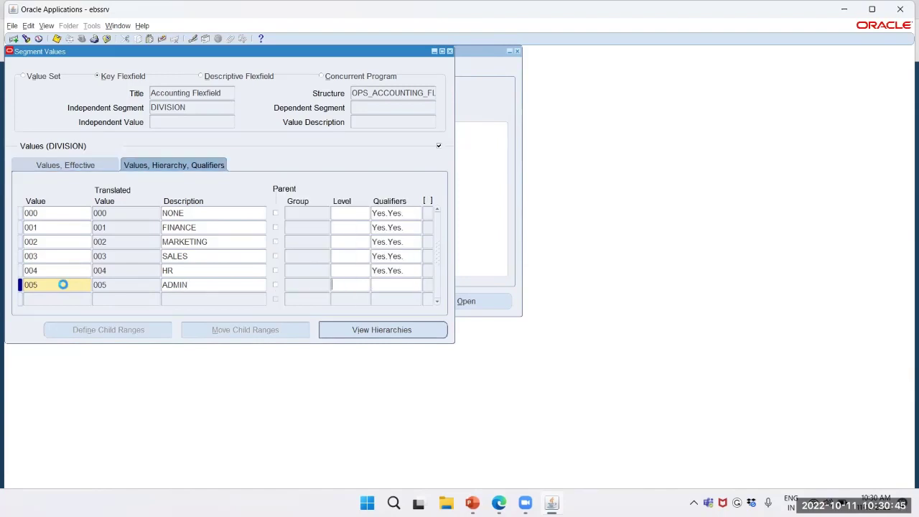
key("Tab")
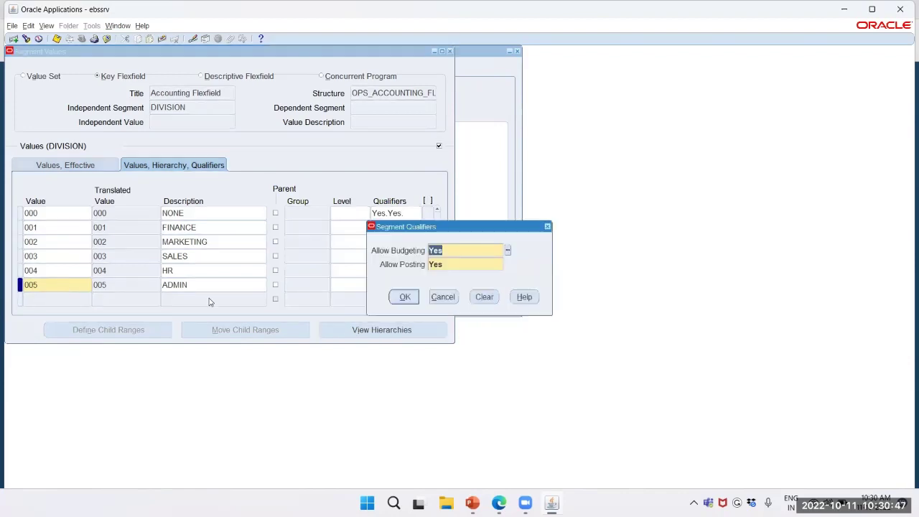
left_click(401, 297)
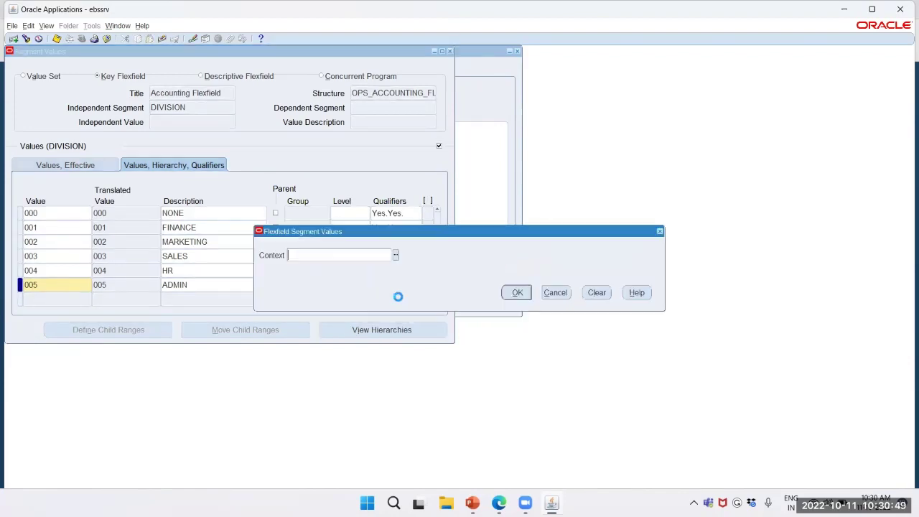
left_click(511, 295)
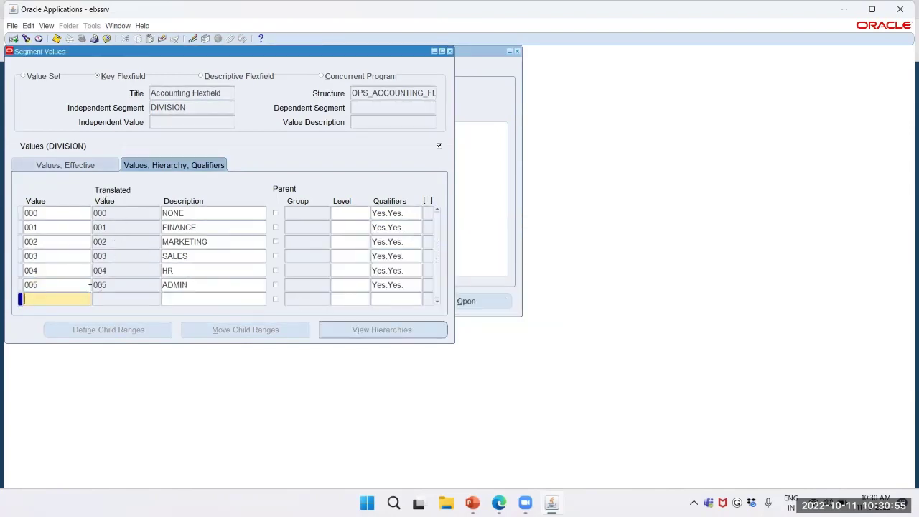
Add division value 100 with the description NORTH WEST ZONE, accepting Yes for both Allow Budgeting and Allow Posting.
type("100")
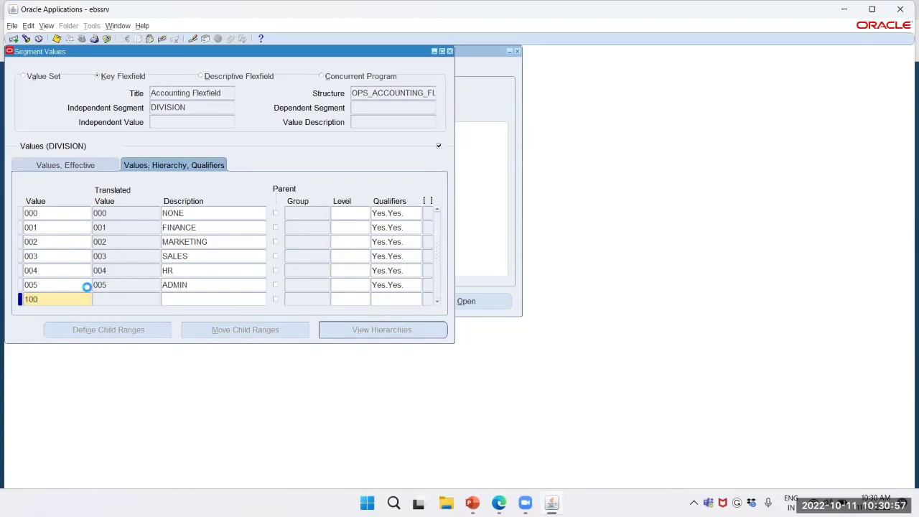
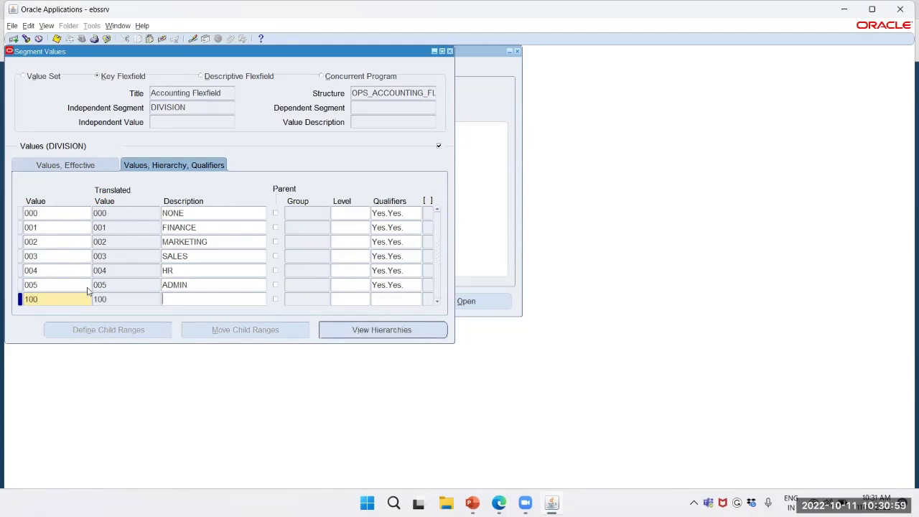
type("NORTH ZONEWEST")
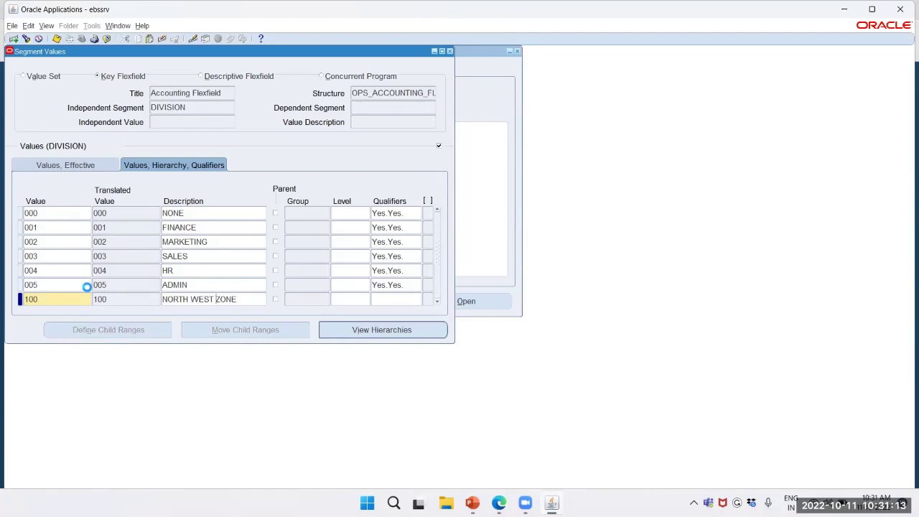
key("Tab")
key("Tab")
key("Tab")
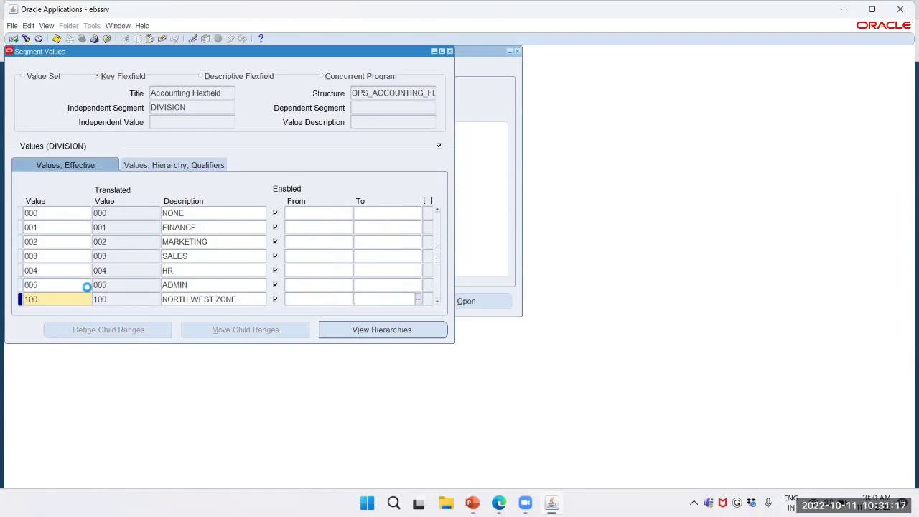
key("Tab")
key("Tab")
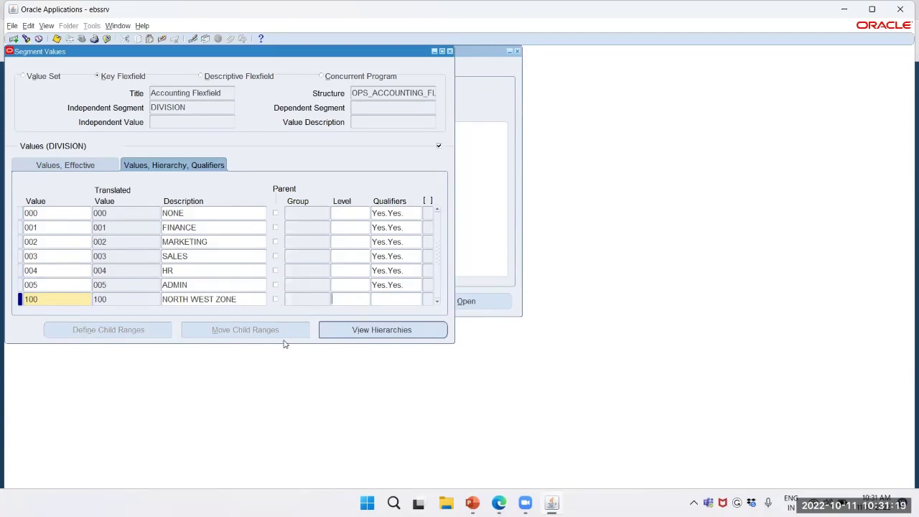
left_click(404, 297)
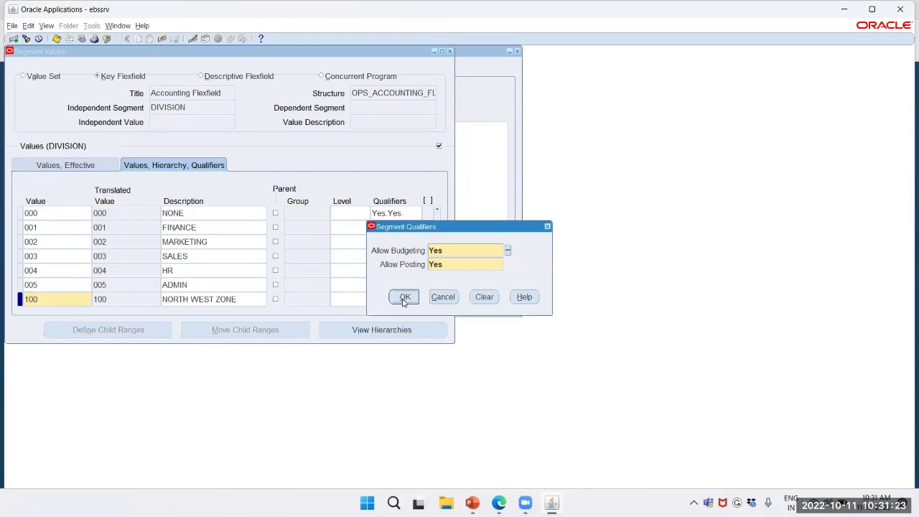
left_click(511, 294)
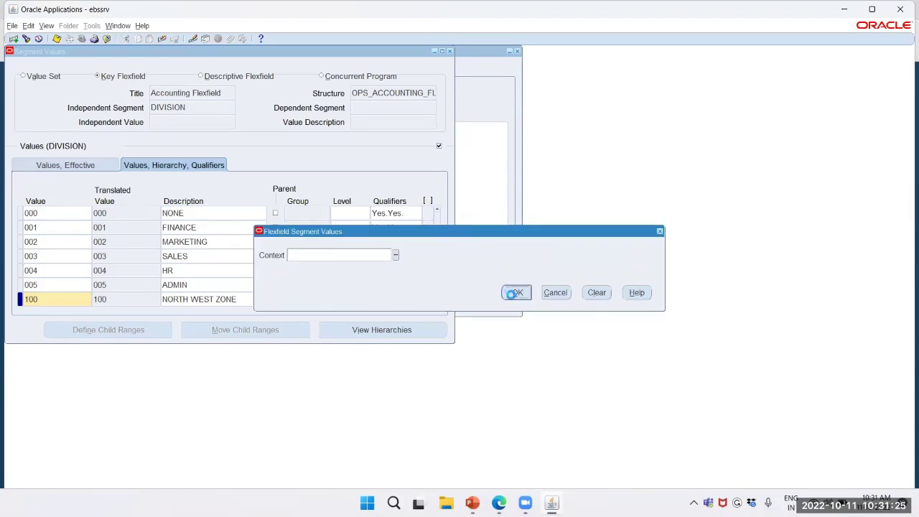
Add division value 101 with the description SOUTH EAST ZONE, accepting Yes for both Allow Budgeting and Allow Posting.
type("101")
key("Tab")
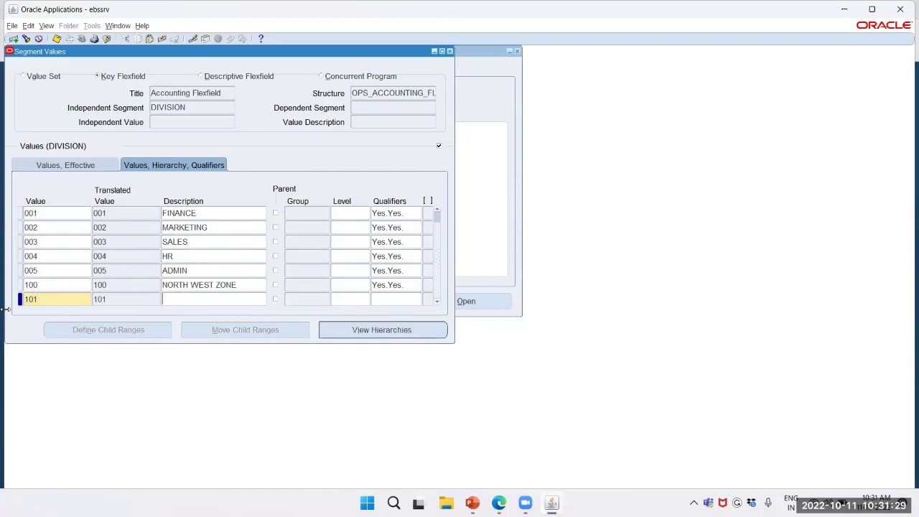
key("ctrl+Page_Up")
left_click(200, 301)
type("SOU")
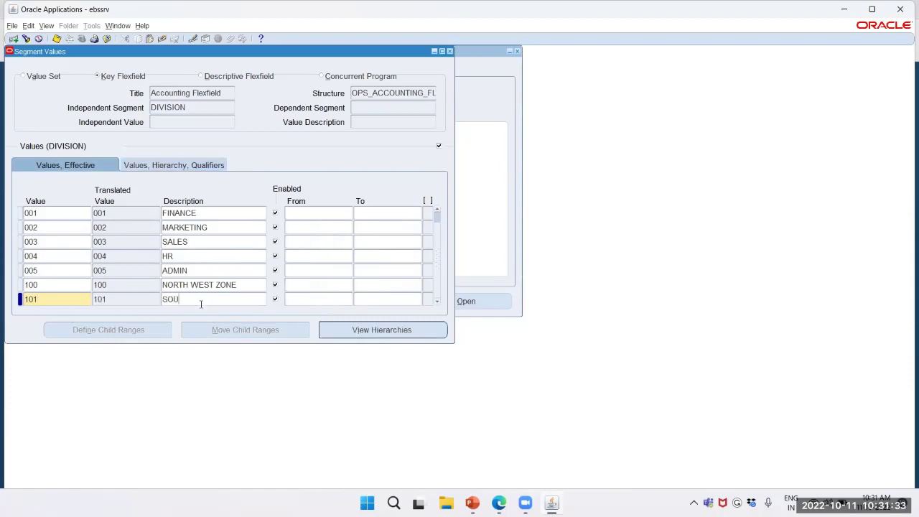
type("TH EAST ZONE")
key("Tab")
key("Tab")
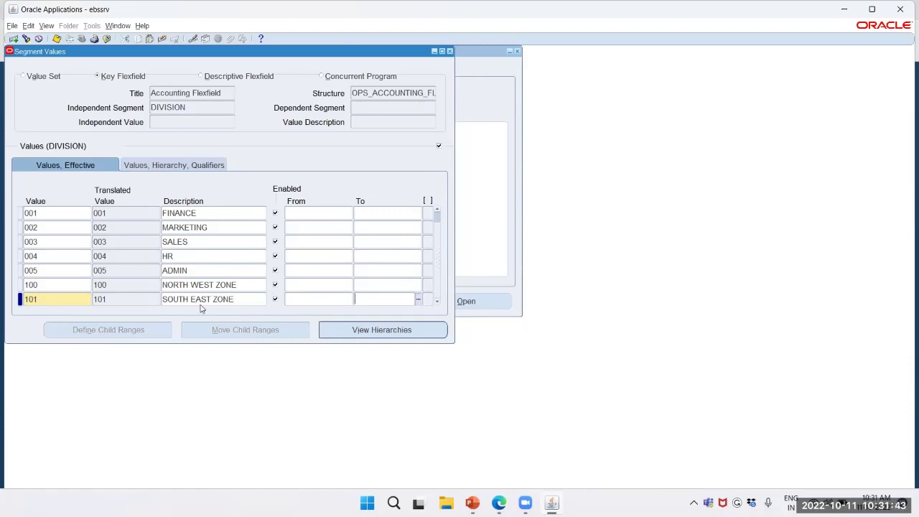
key("Tab")
key("Tab")
key("Tab")
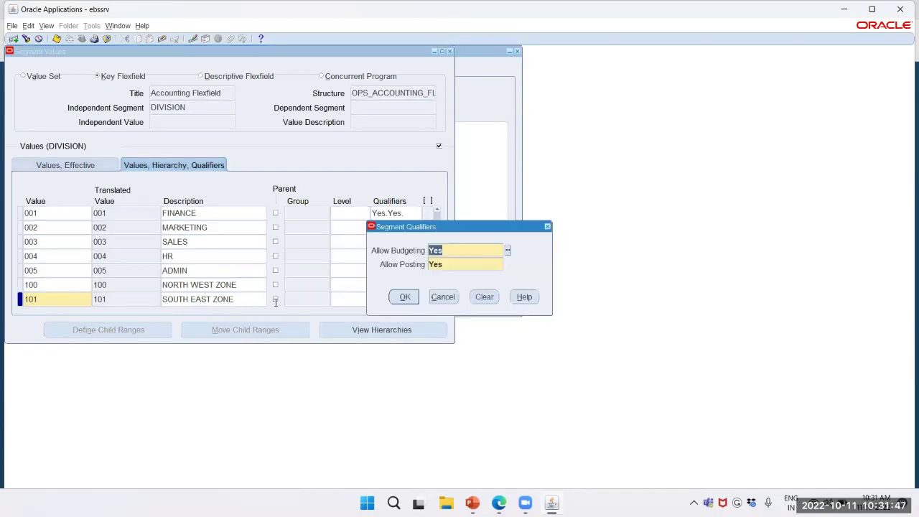
left_click(404, 296)
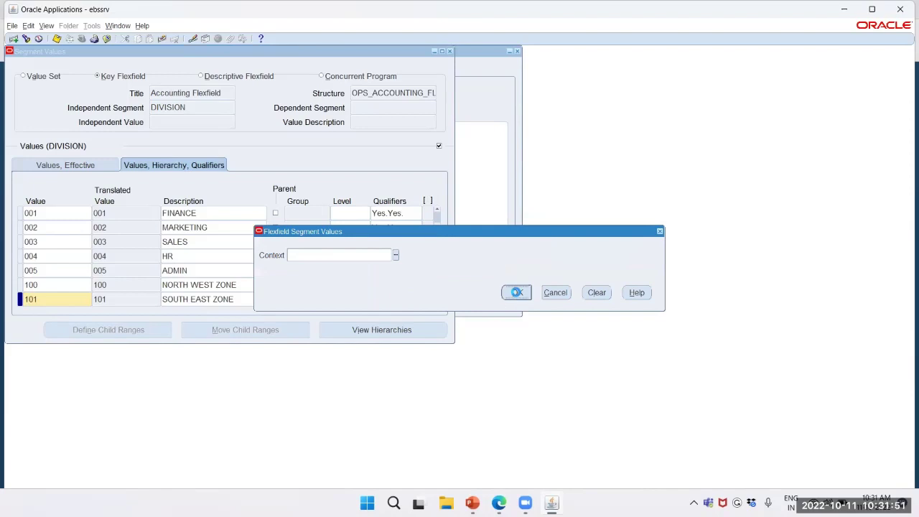
left_click(517, 292)
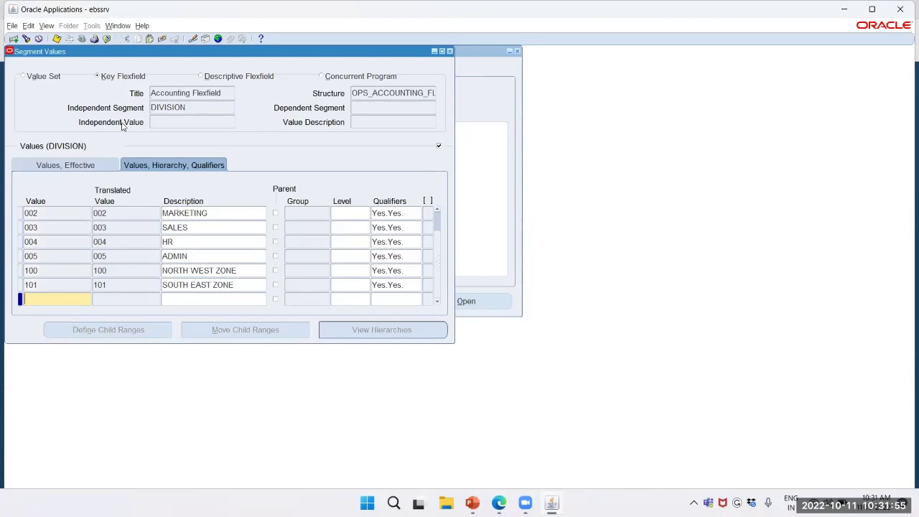
Close the Segment Values form for DIVISION and accept the submission of the value set hierarchy compilation.
left_click_drag(309, 52, 418, 122)
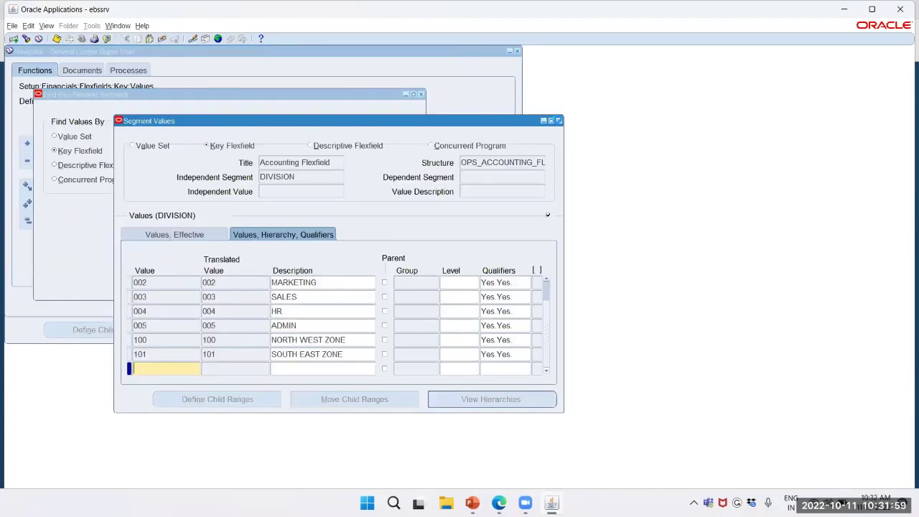
left_click(558, 122)
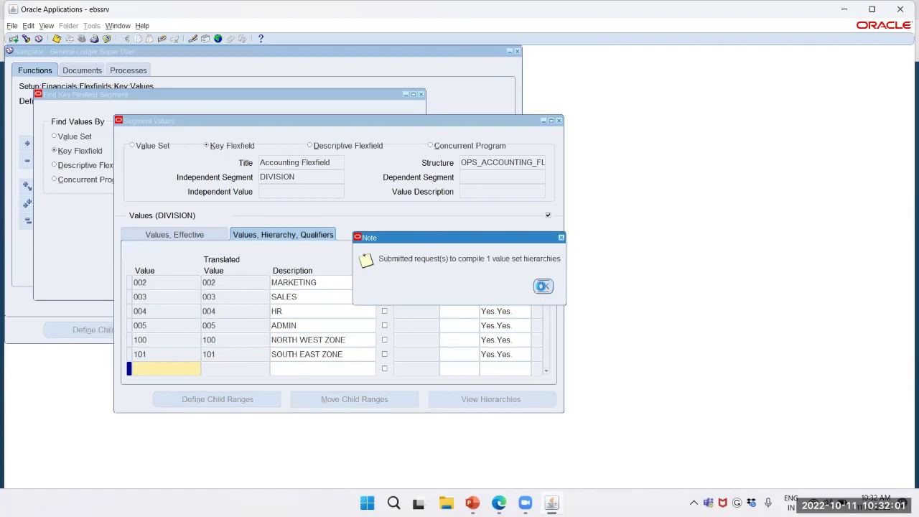
left_click(542, 286)
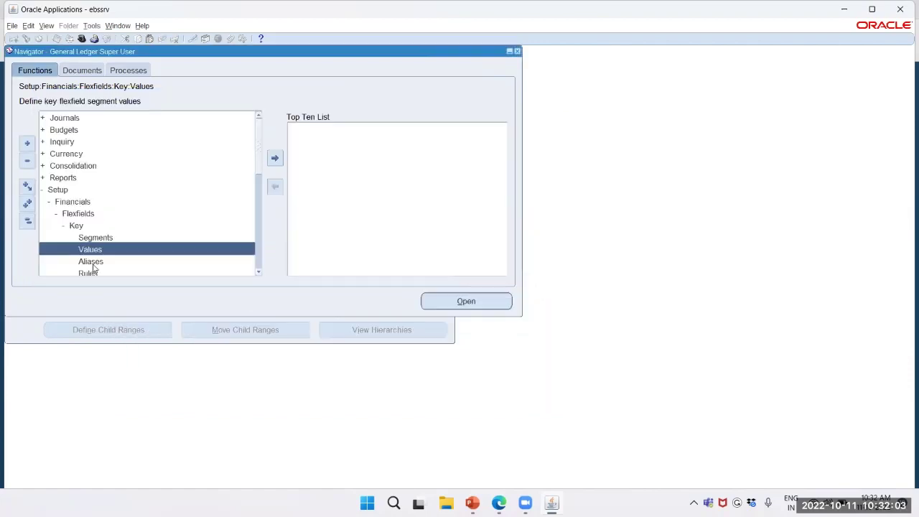
Reopen the key flexfield values search and set its application to General Ledger.
key("Return")
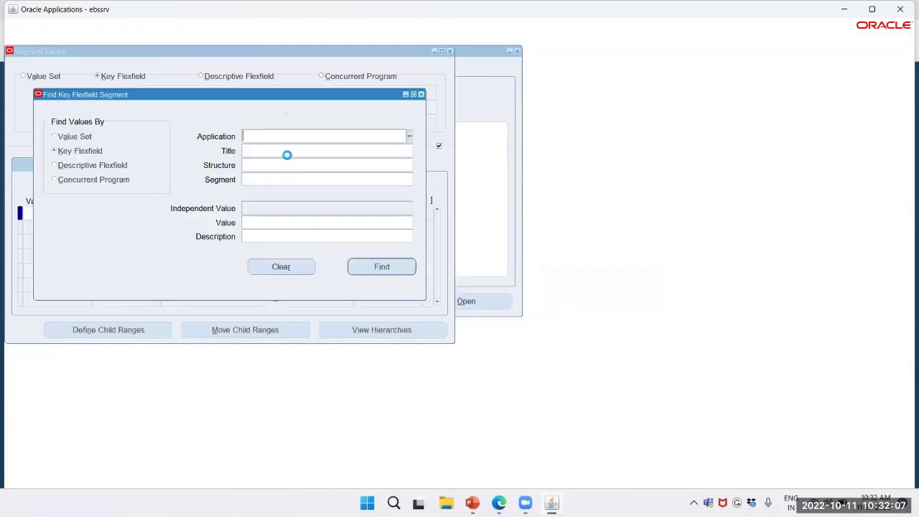
type("GNERAL")
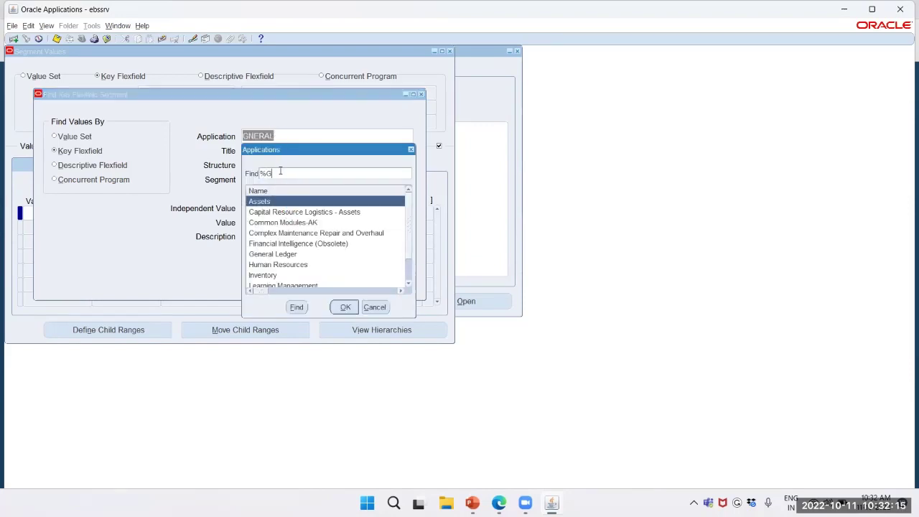
type("ENERAL")
left_click(297, 307)
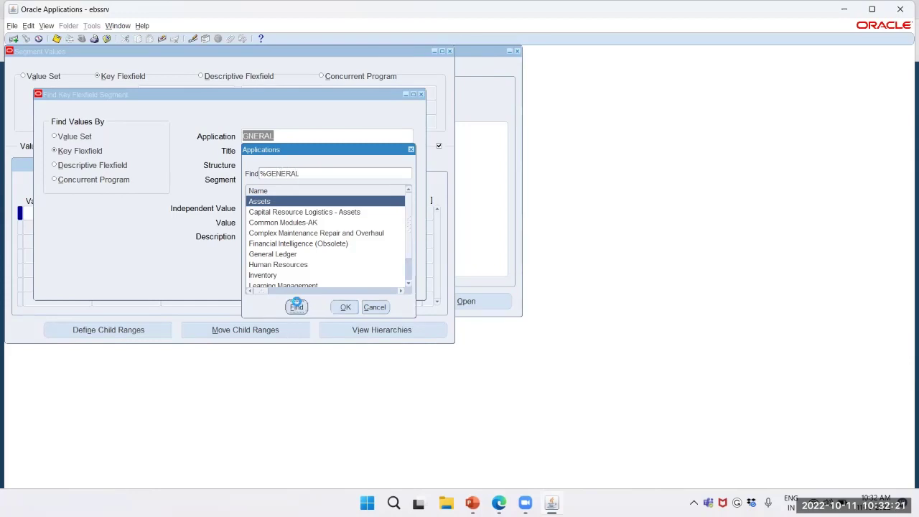
double_click(287, 254)
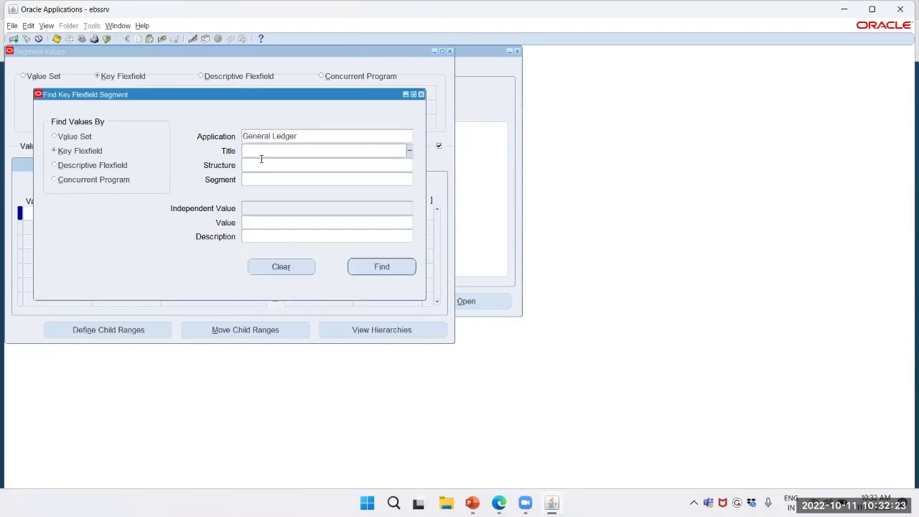
Set the search criteria to title Accounting Flexfield, structure OPS_ACCOUNTING_FLEXFIELD and segment PRODUCT.
type("ACCOUNT")
key("Tab")
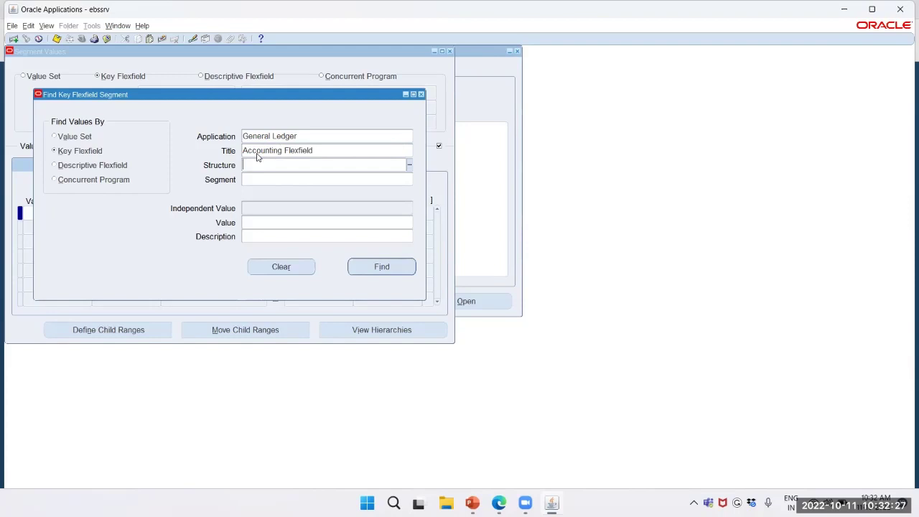
type("OPS")
key("Tab")
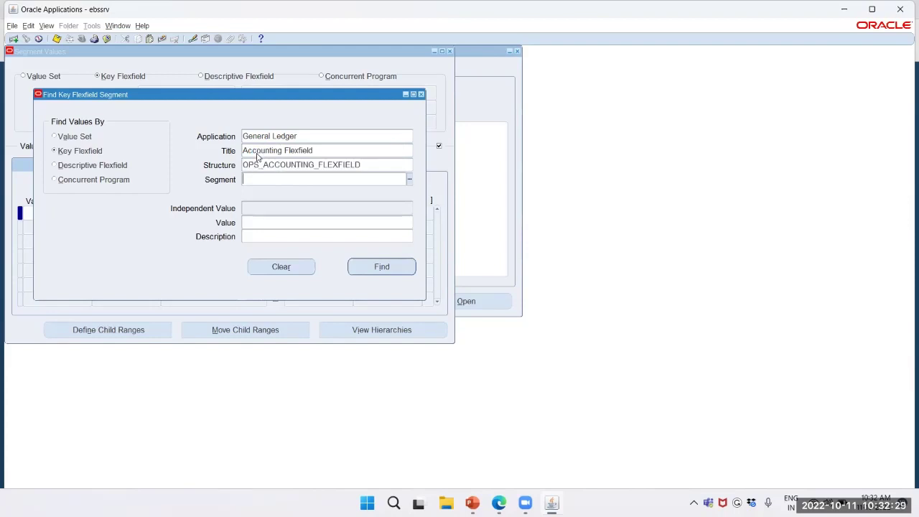
left_click(407, 179)
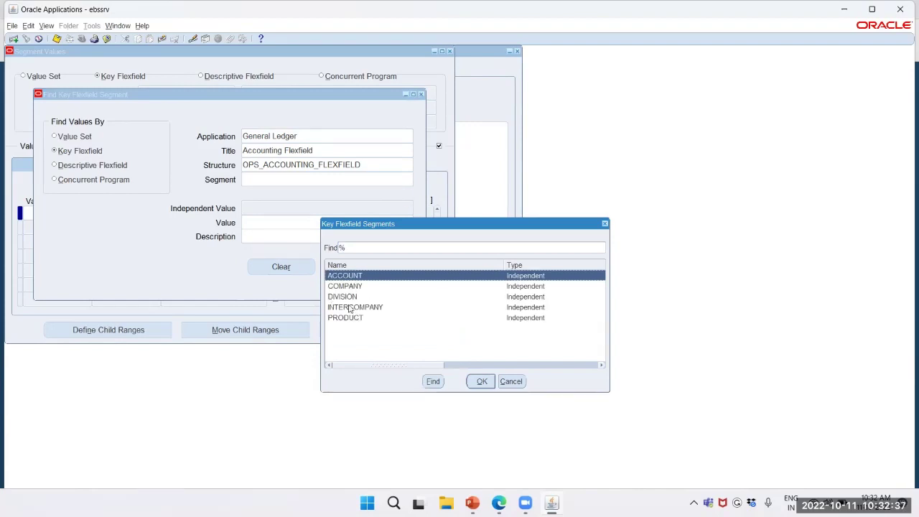
left_click(349, 319)
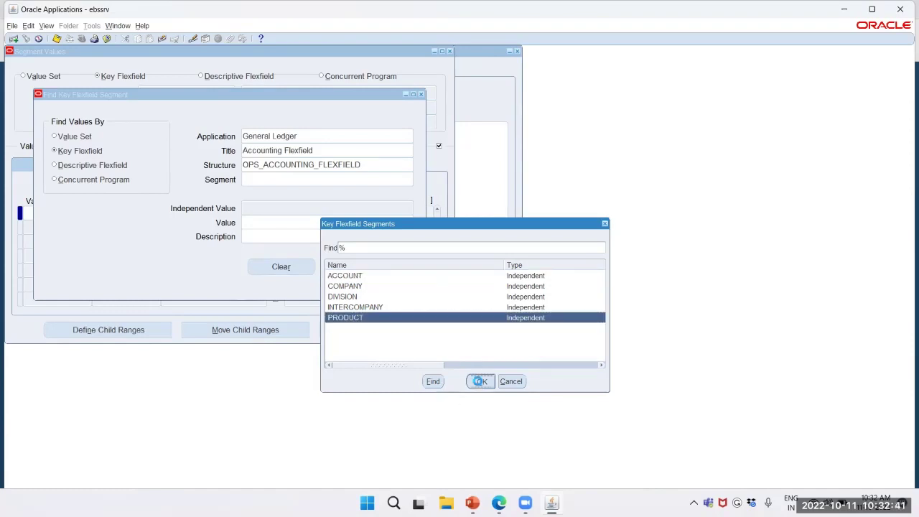
left_click(479, 381)
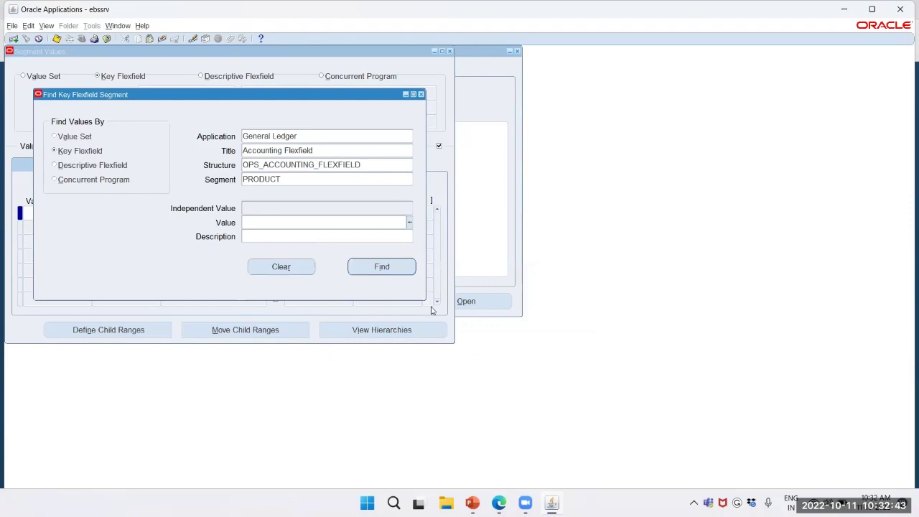
Find the PRODUCT segment's values and enter value 000 with the description NONE.
left_click(380, 266)
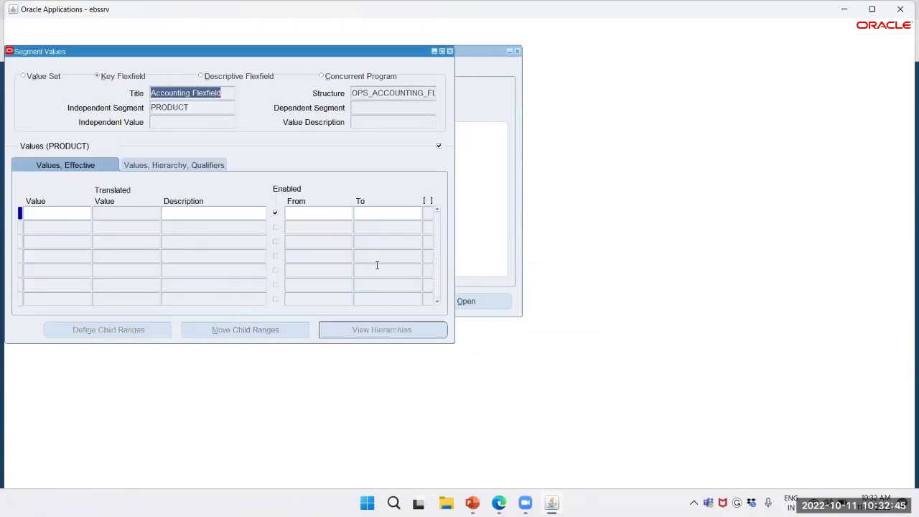
left_click(49, 210)
type("000")
key("Tab")
type("NONE")
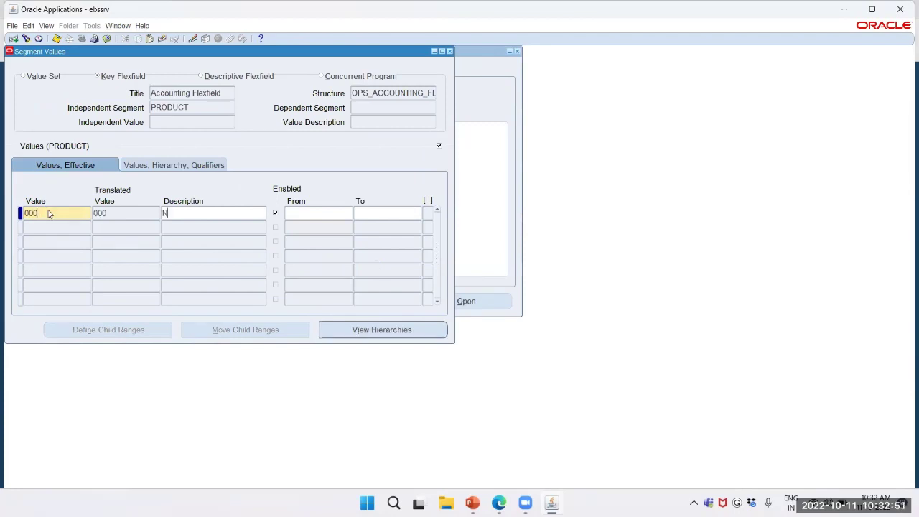
Accept Yes for both Allow Budgeting and Allow Posting on product value 000, leaving the flexfield context blank.
key("Tab")
key("Tab")
key("Tab")
key("Tab")
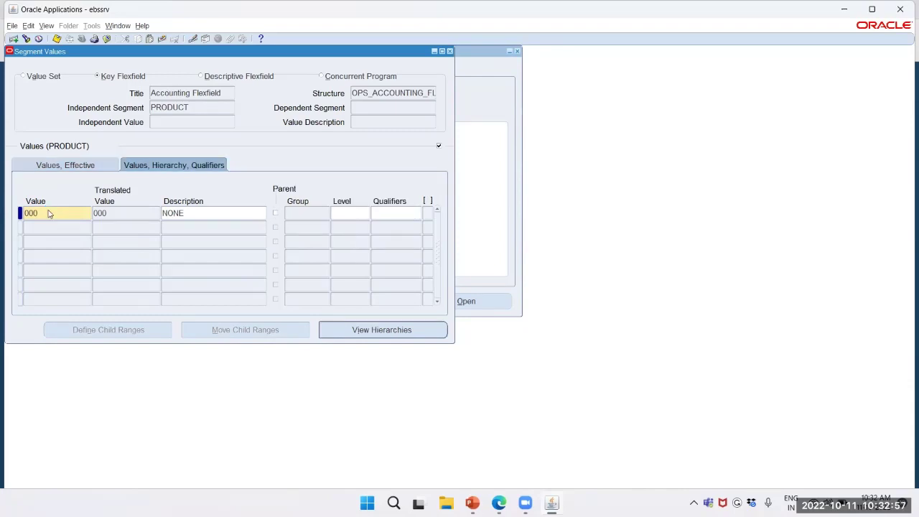
key("Tab")
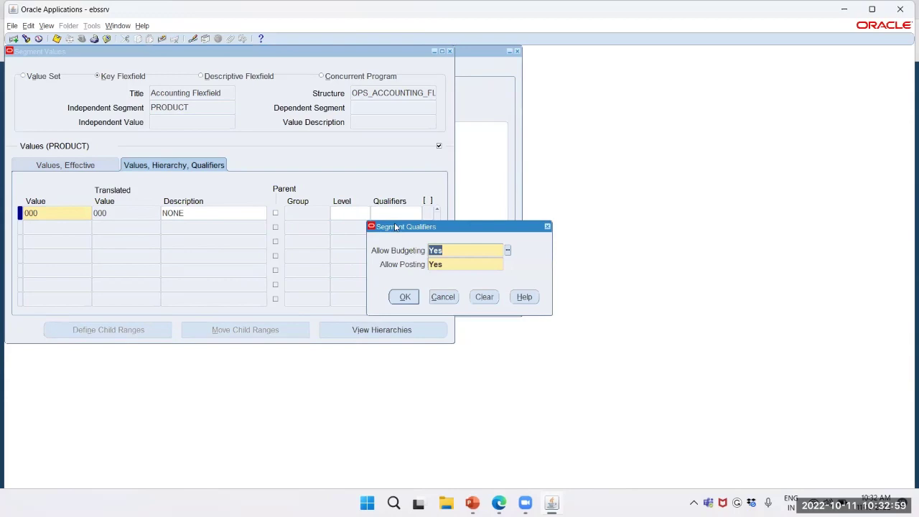
left_click(405, 297)
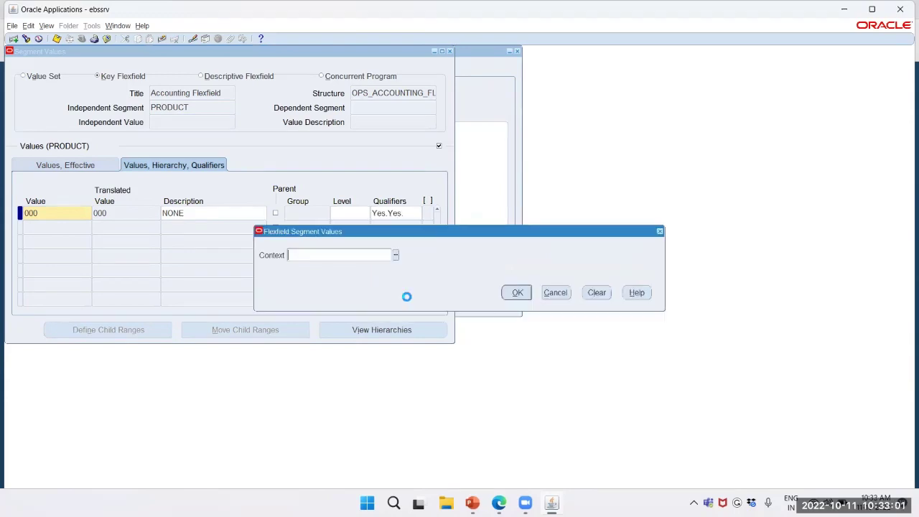
left_click(521, 295)
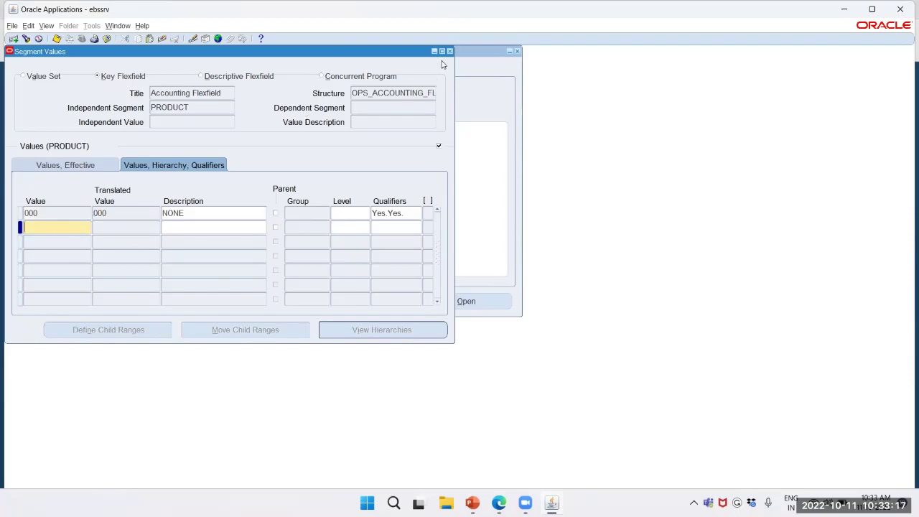
Close the Segment Values form for PRODUCT and accept the submission of the value set hierarchy compilation.
left_click_drag(319, 50, 401, 95)
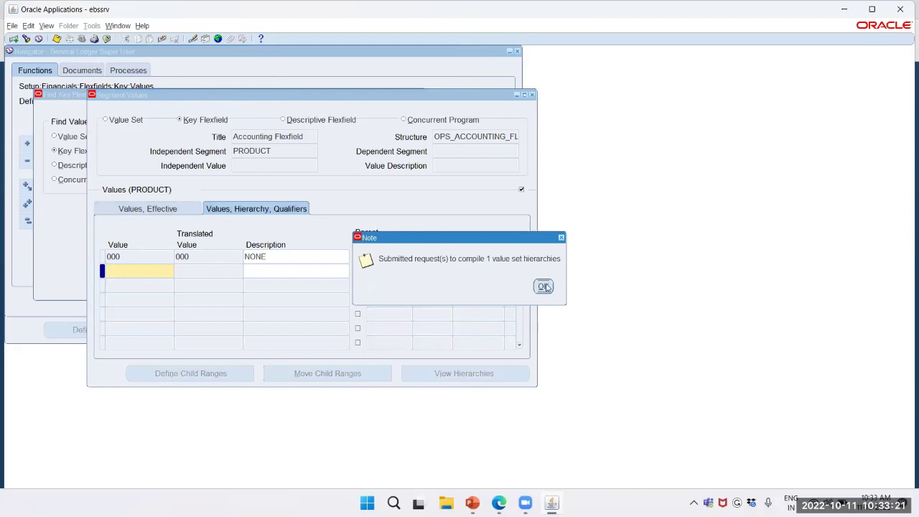
left_click(543, 286)
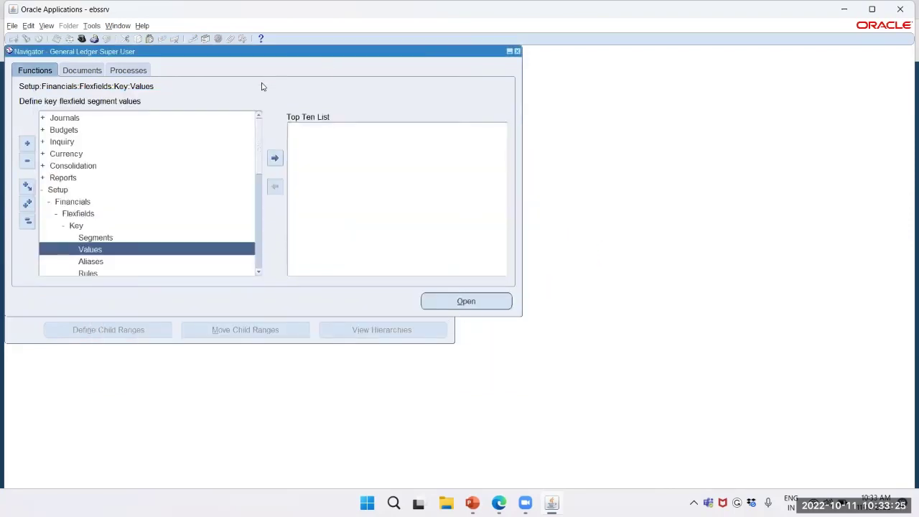
left_click_drag(248, 53, 340, 112)
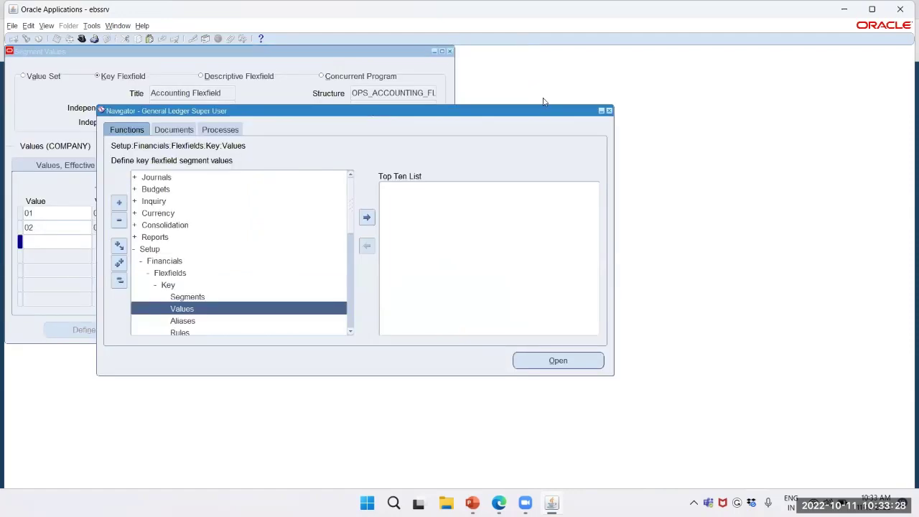
left_click(609, 110)
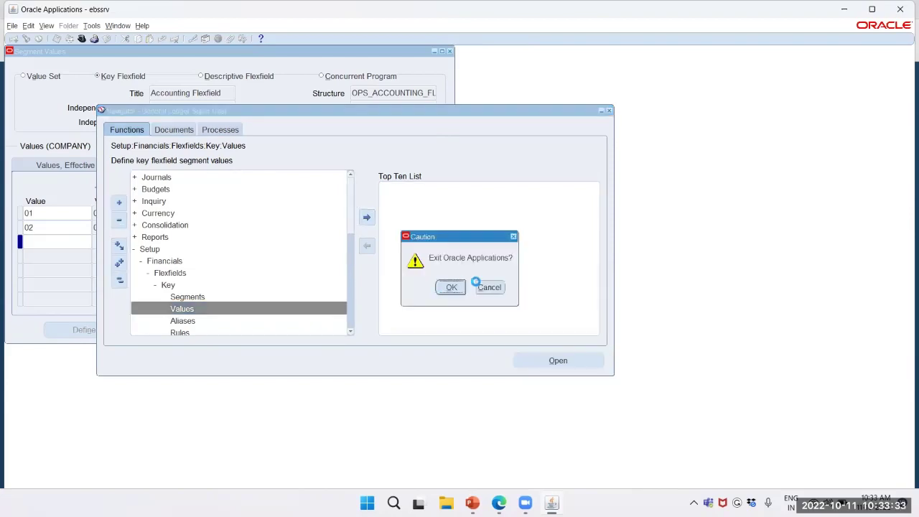
left_click(478, 286)
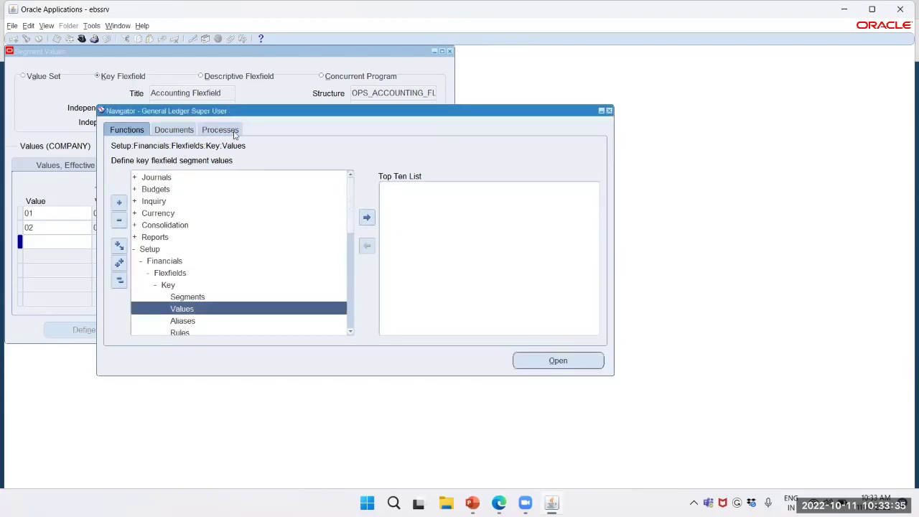